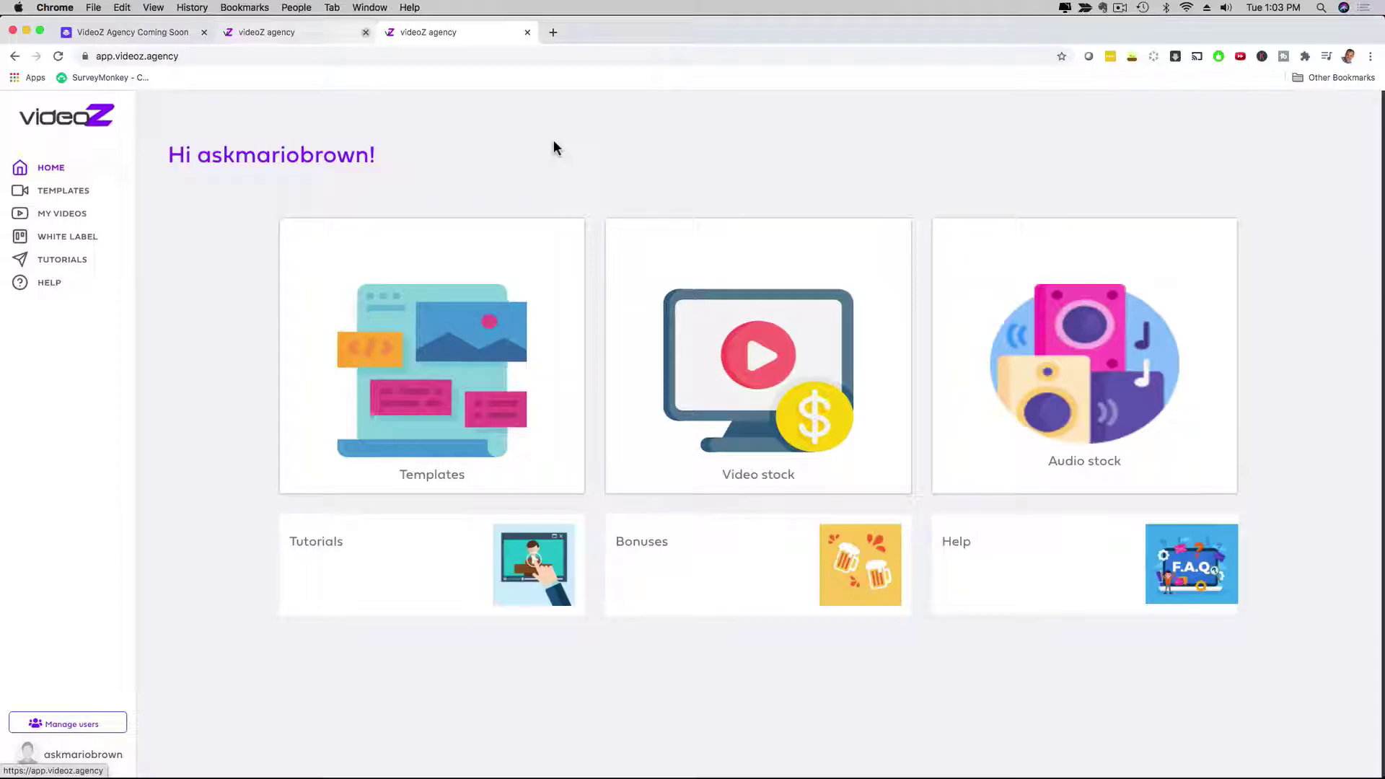
Step: Open the template gallery and scroll through the full template grid, then return to the top
left_click(444, 336)
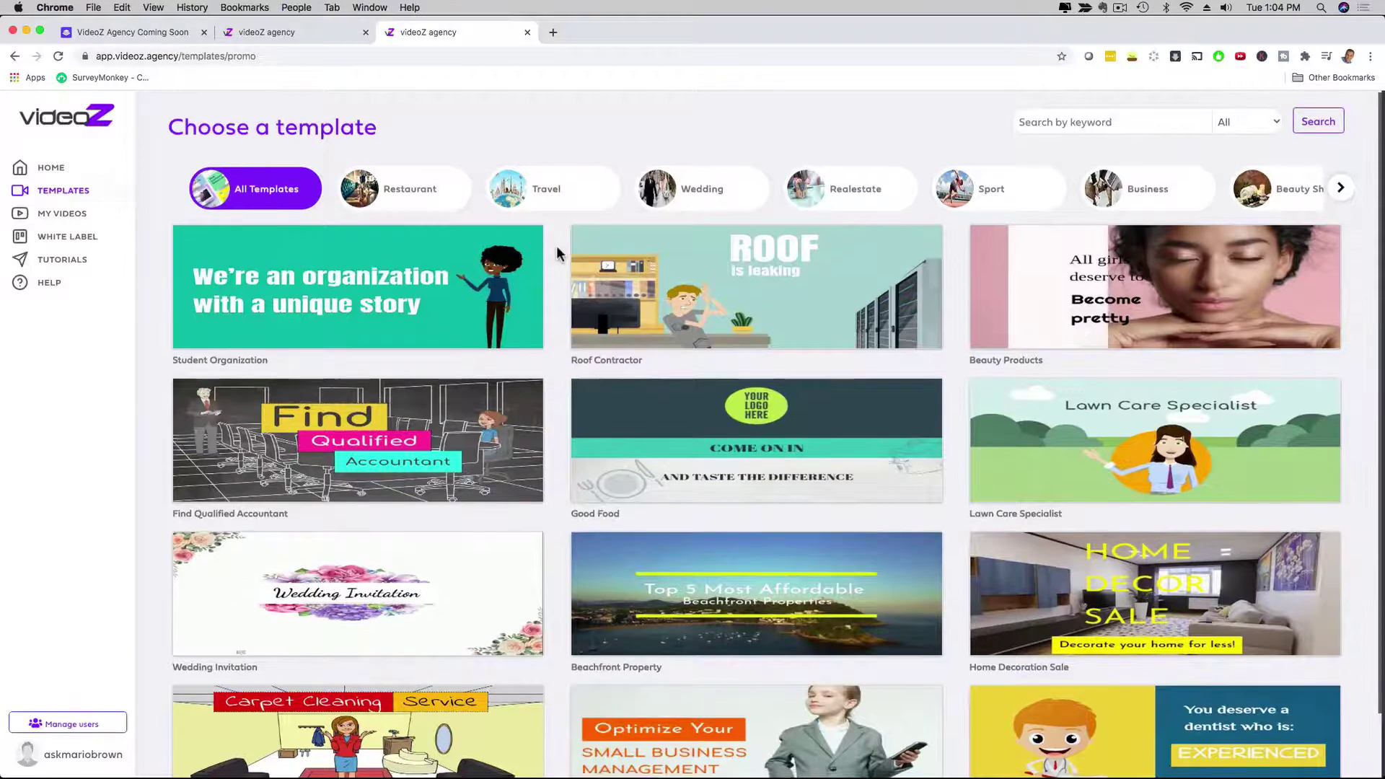
scroll(557, 246, "down", 2)
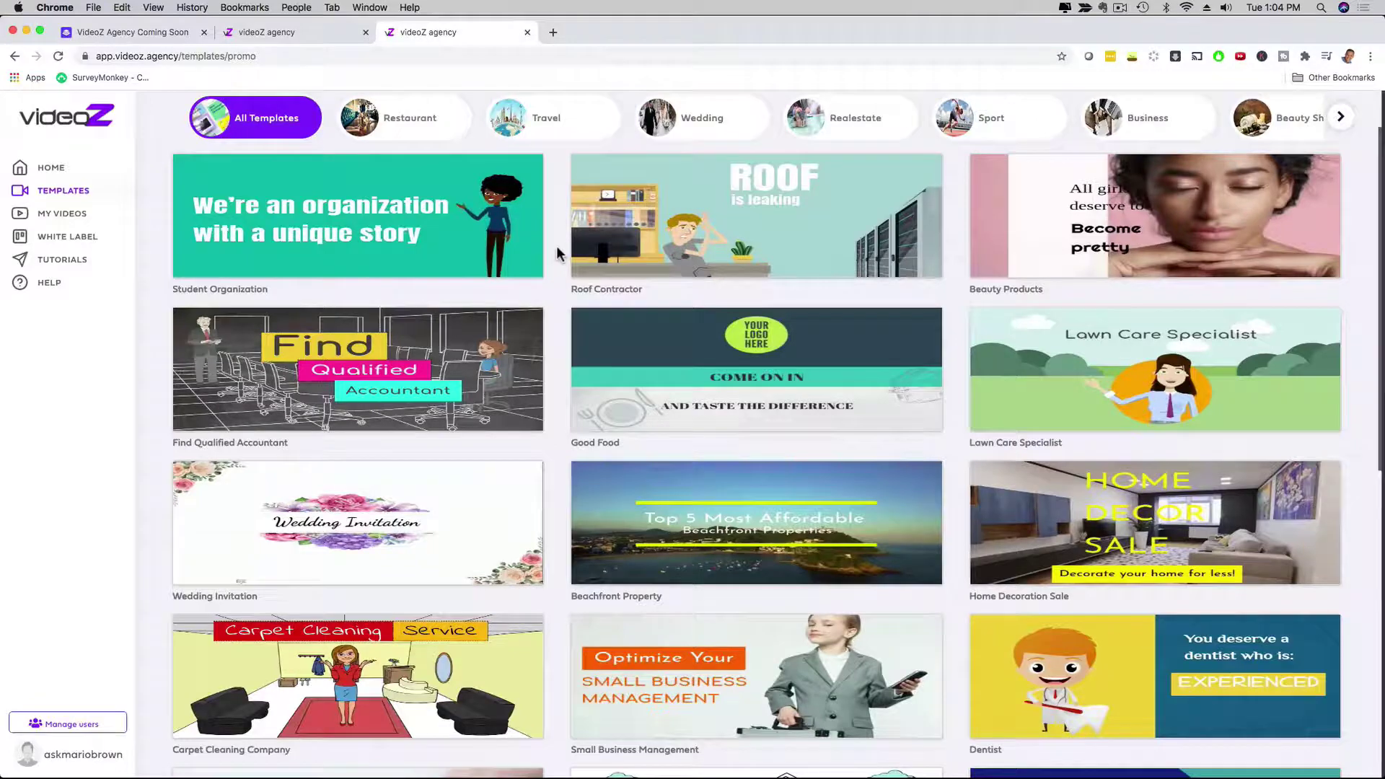
scroll(557, 252, "down", 3)
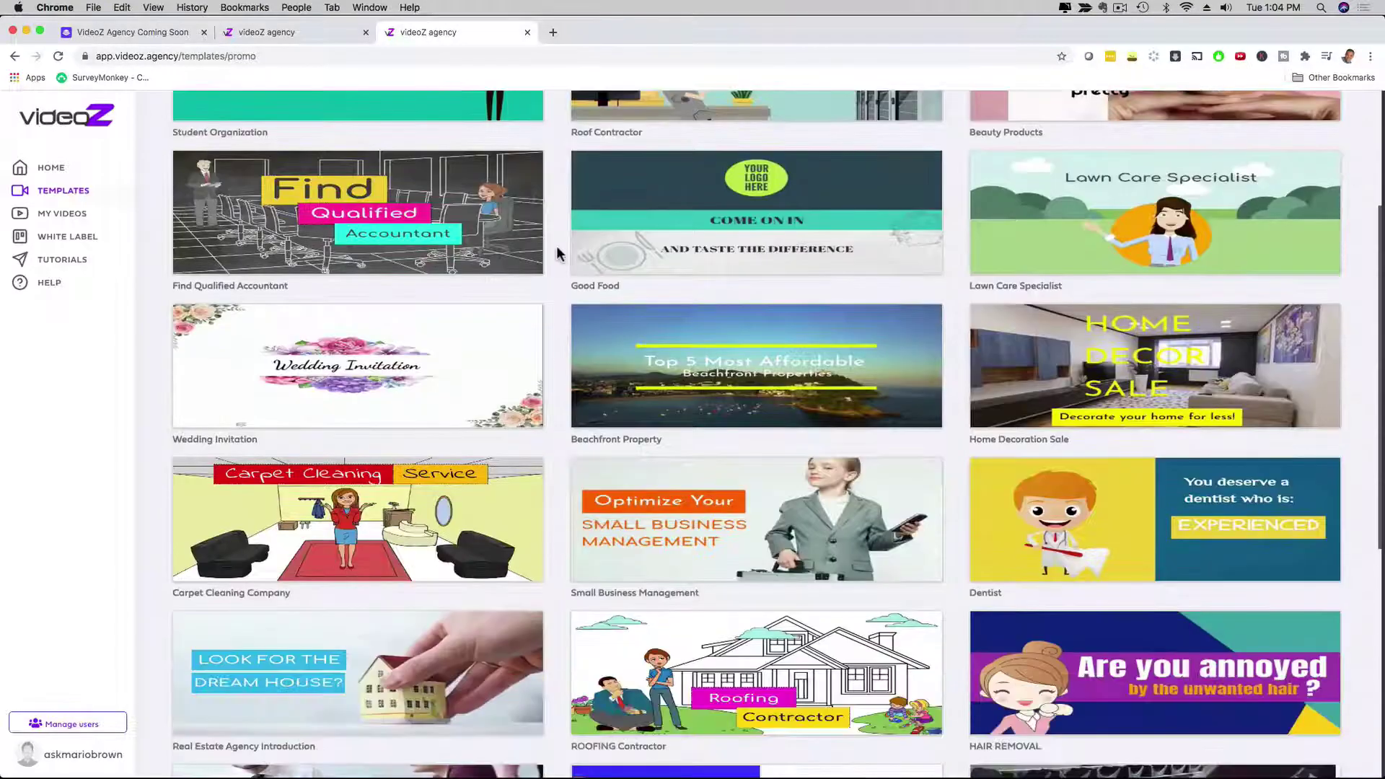
scroll(557, 253, "down", 5)
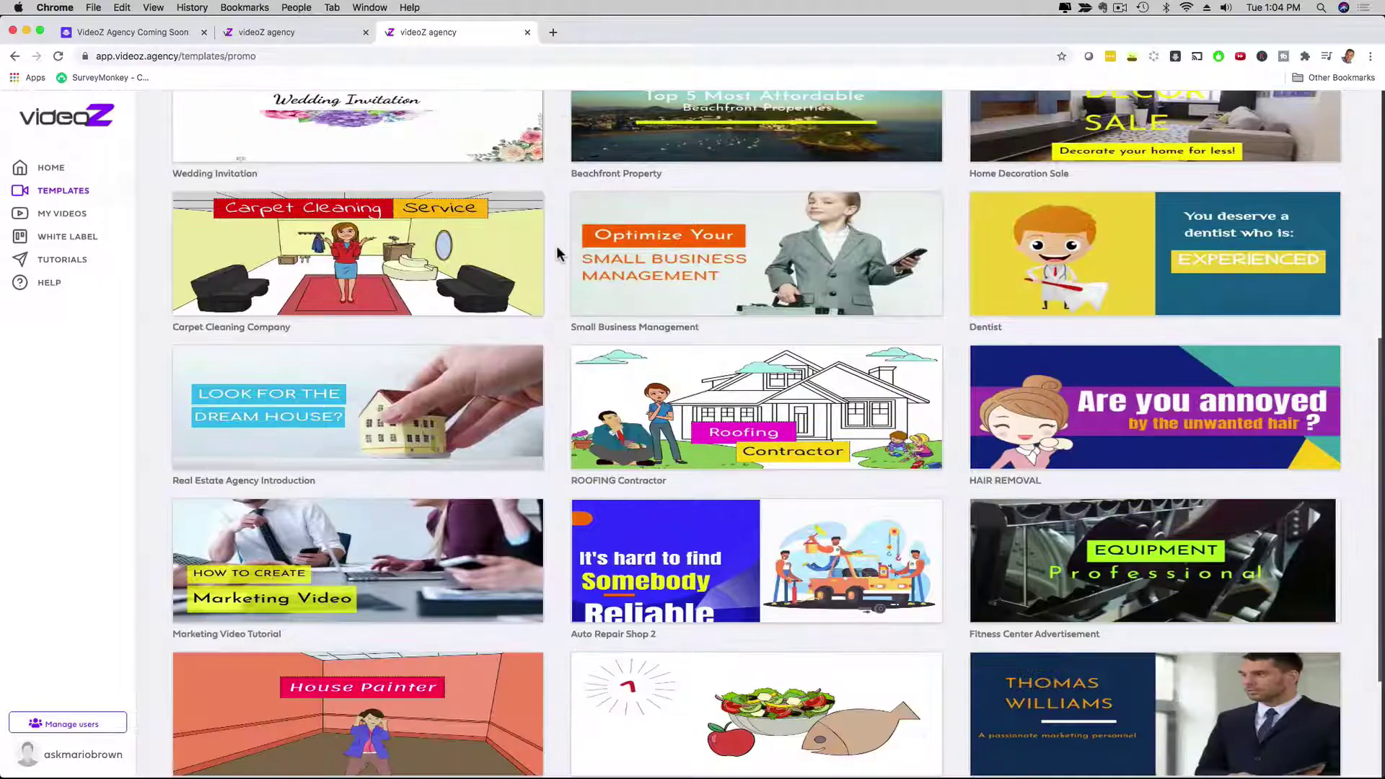
scroll(557, 252, "up", 10)
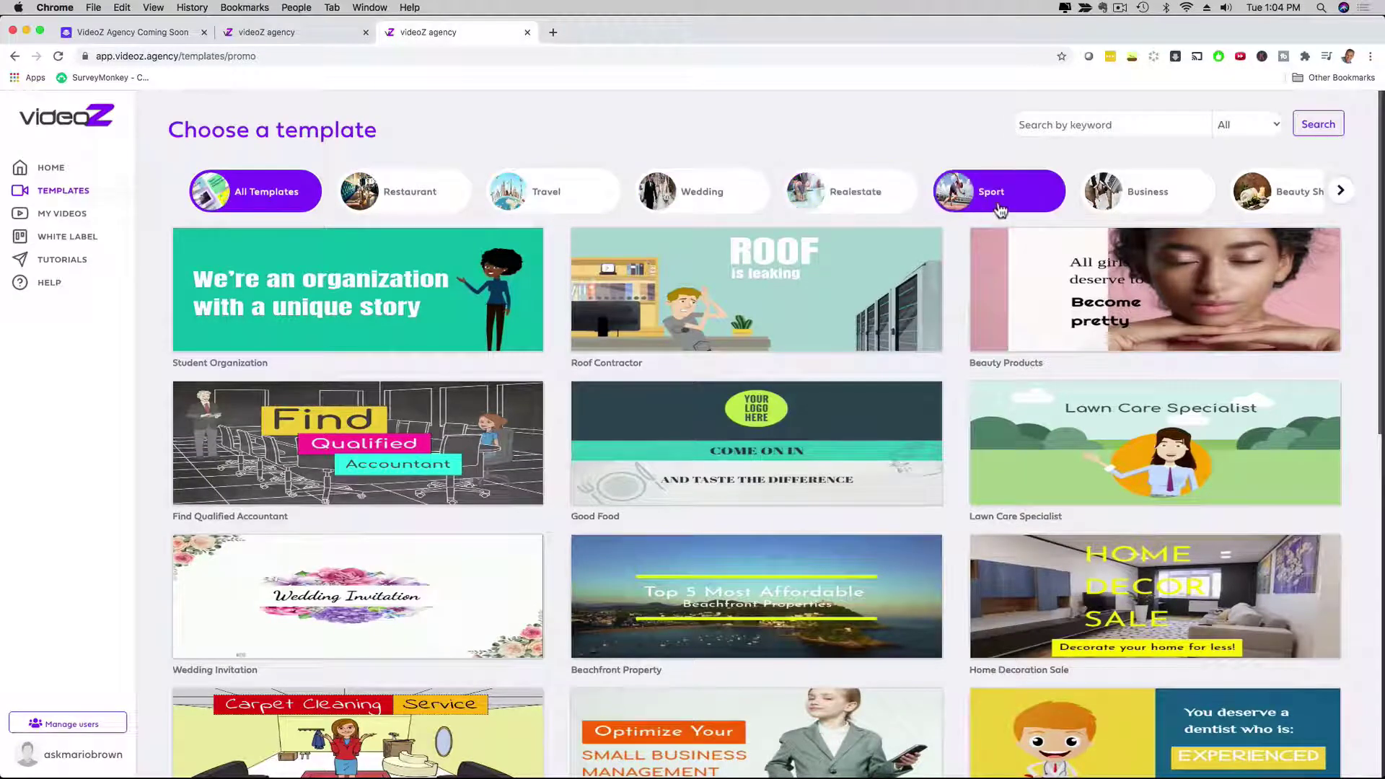
Step: Browse the category carousel, filtering the gallery to Contractors and then Professional templates
left_click(1341, 190)
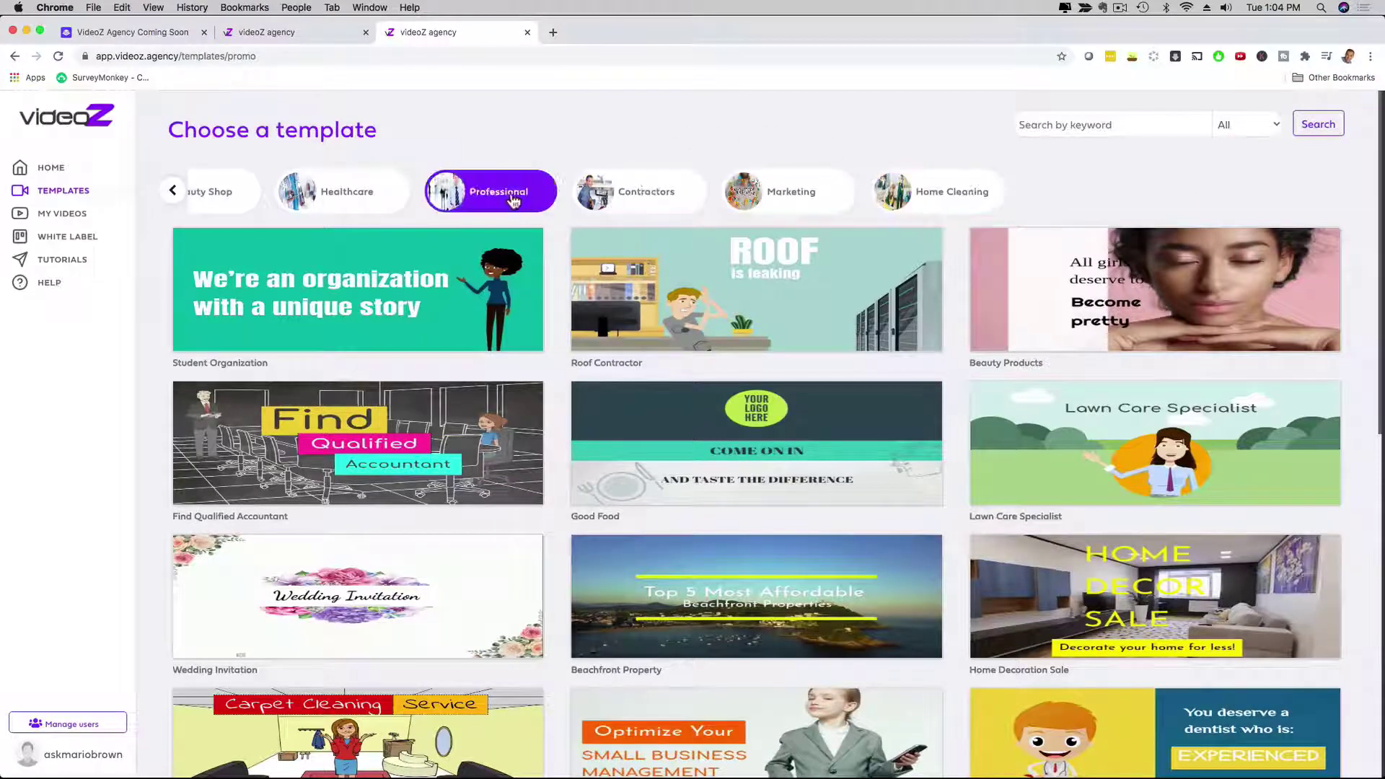
left_click(642, 192)
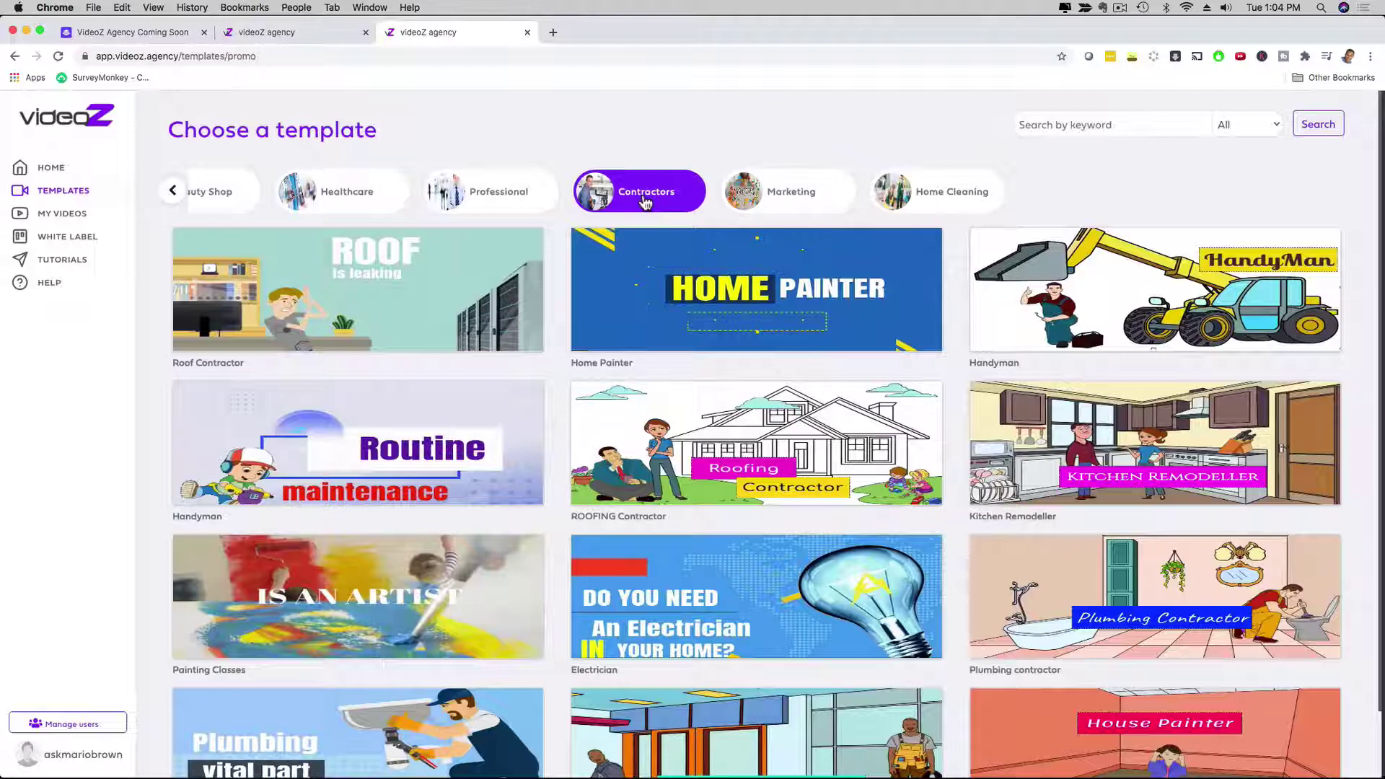
scroll(621, 274, "down", 1)
mouse_move(570, 324)
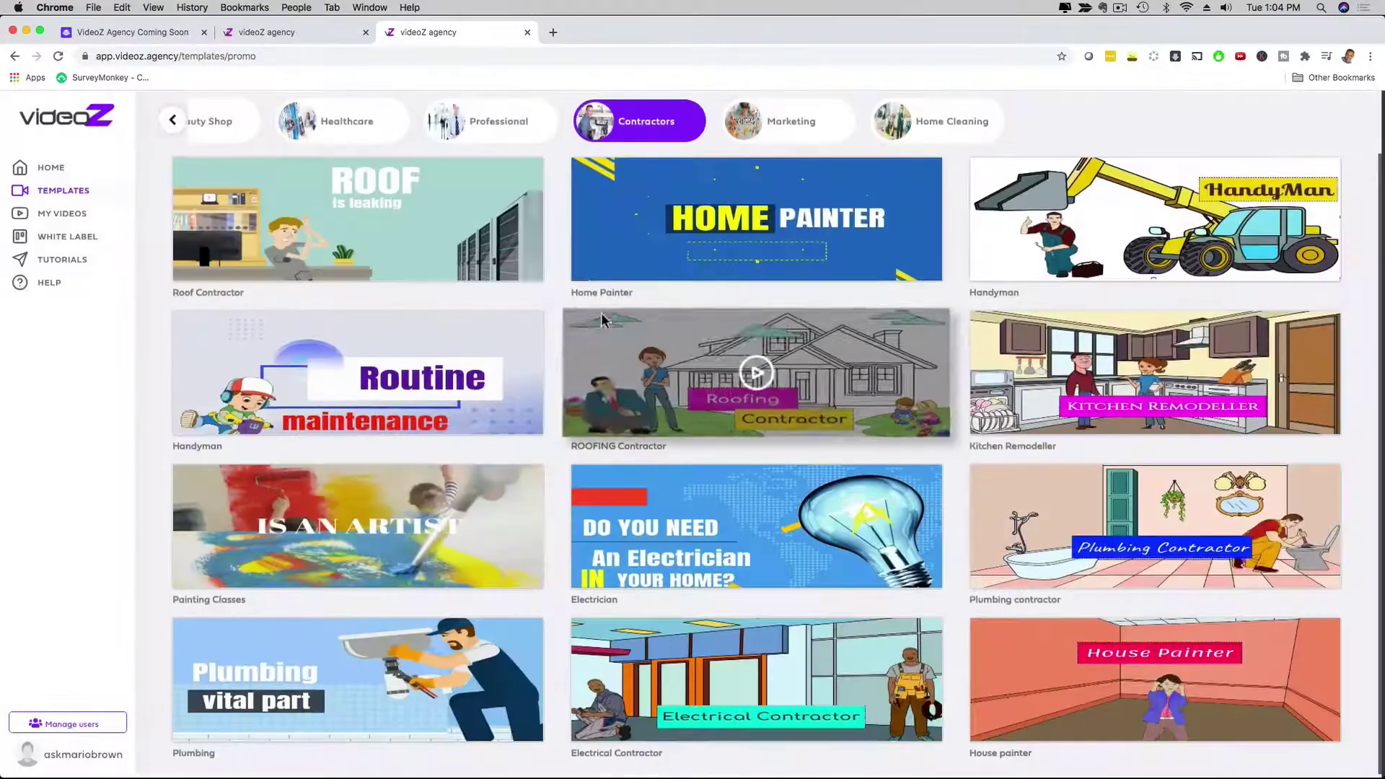
scroll(570, 324, "up", 1)
left_click(519, 143)
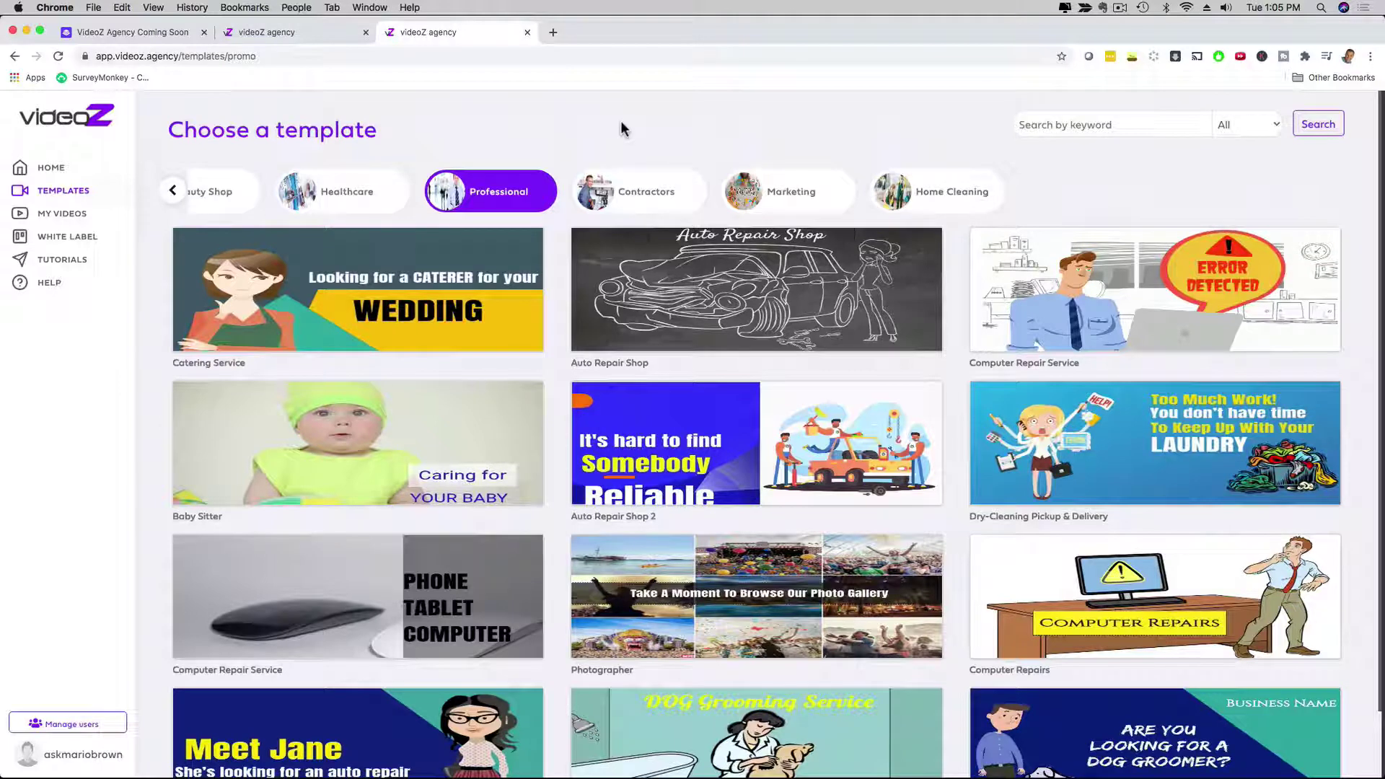
Step: Filter the gallery to the Restaurant category and scroll its templates
left_click(172, 190)
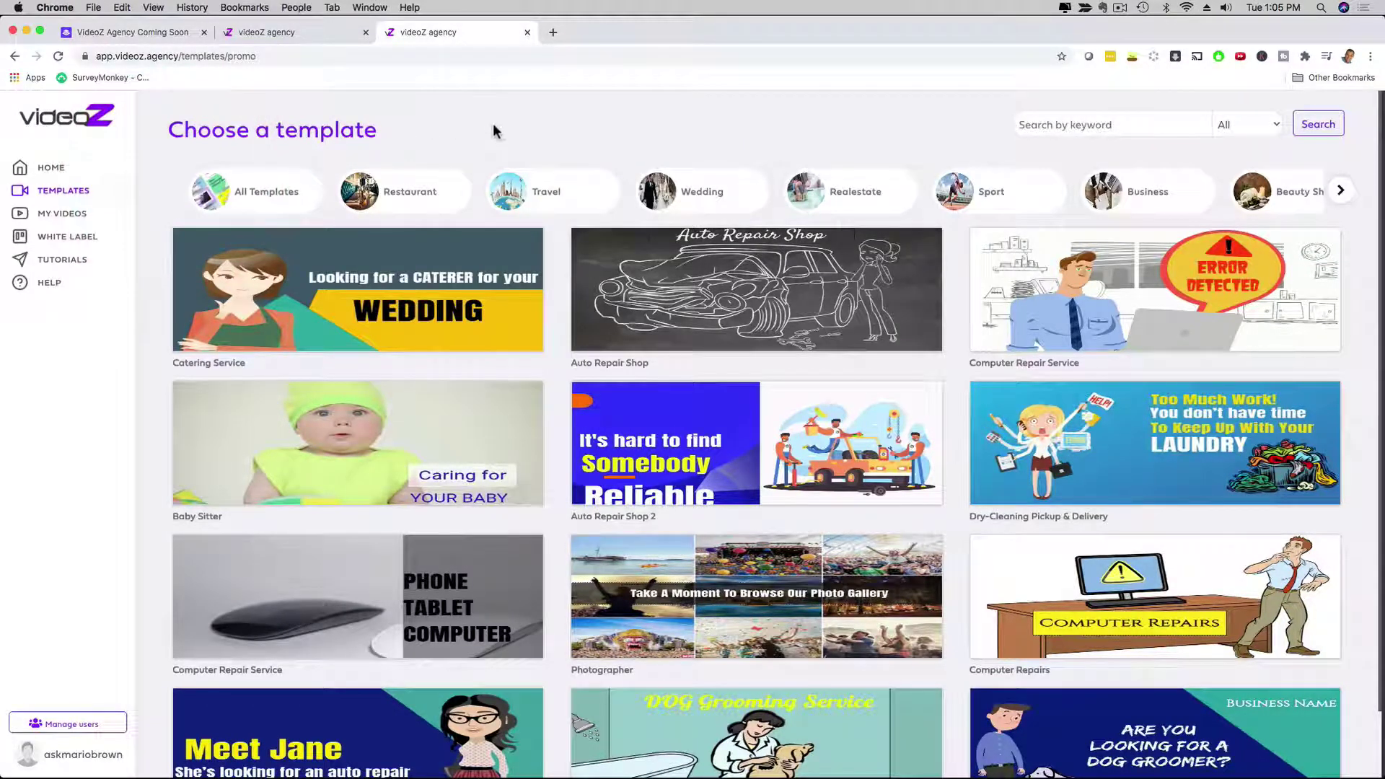
left_click(421, 194)
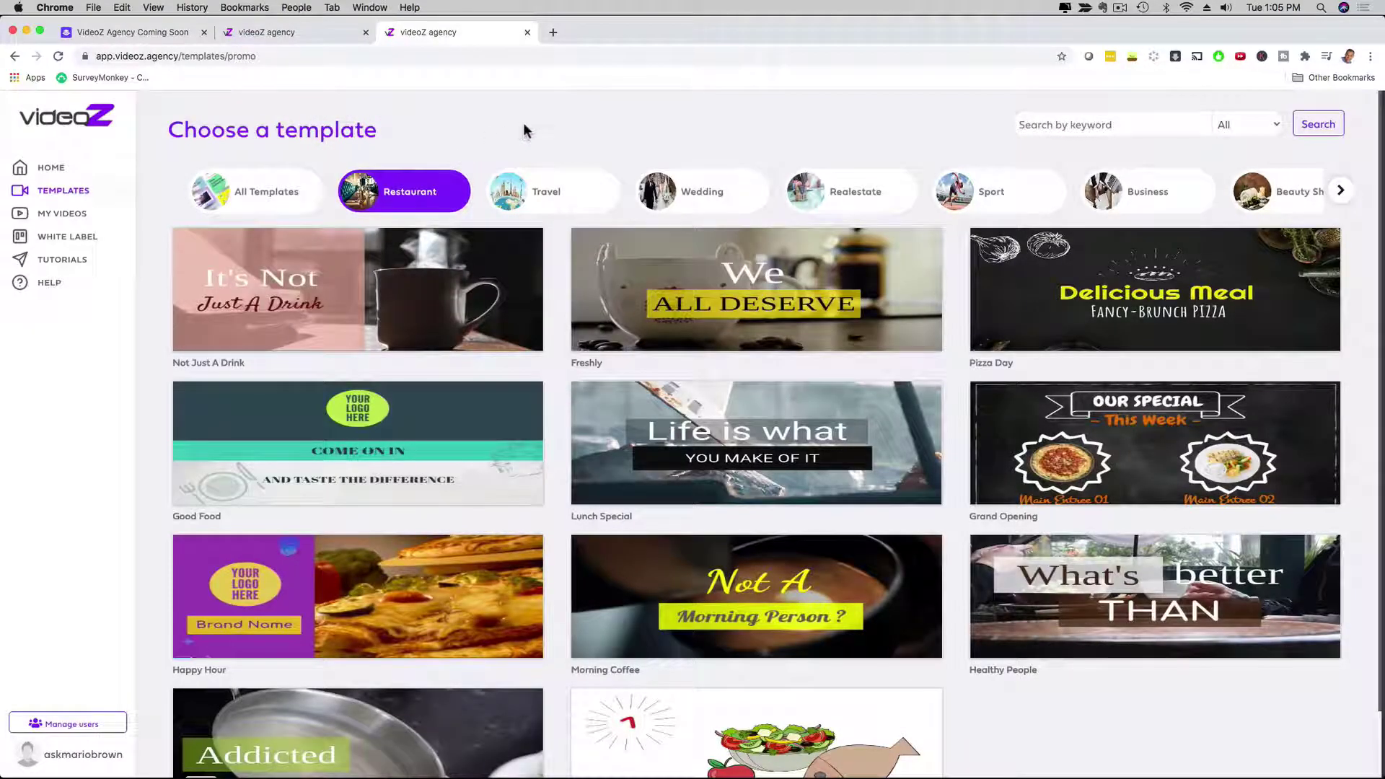
scroll(559, 310, "down", 2)
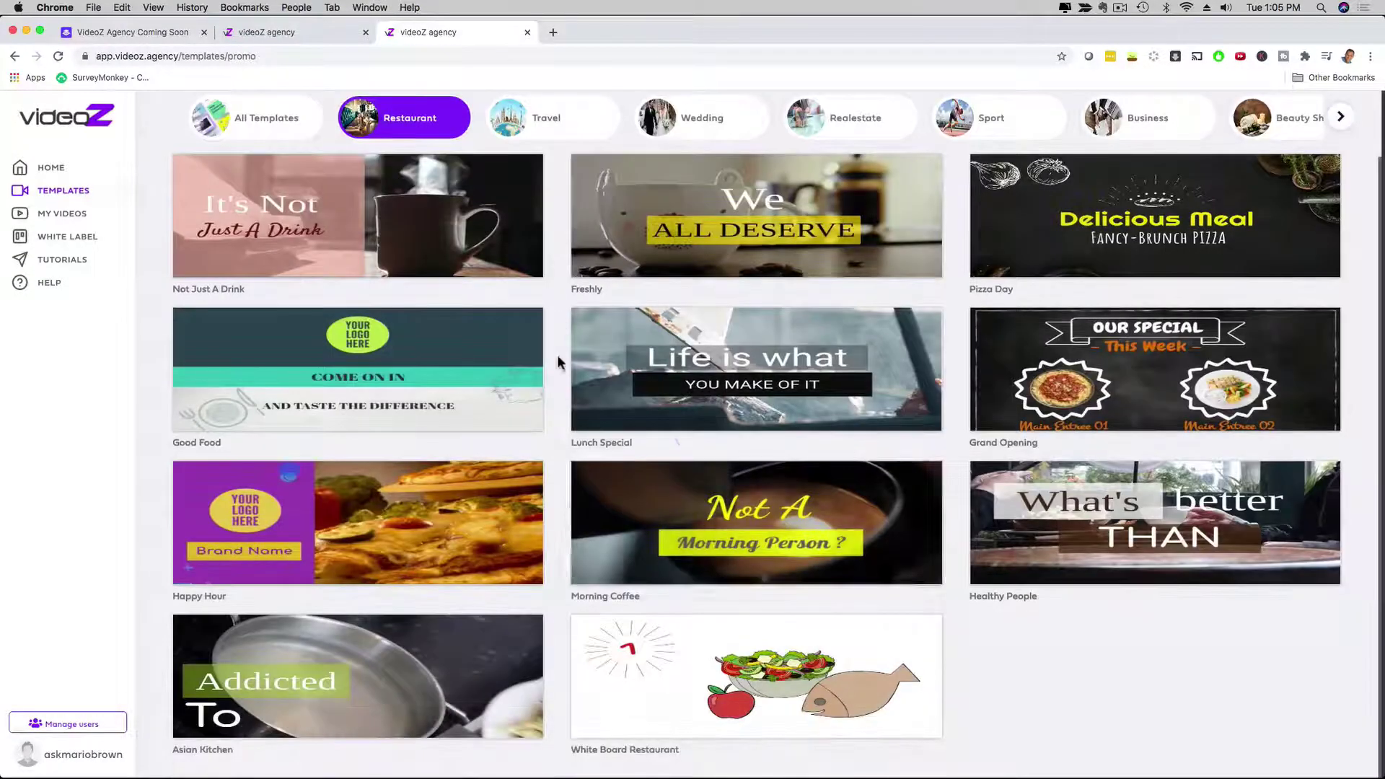
Step: Play the White Board Restaurant preview with the volume raised, then pause it
left_click(628, 633)
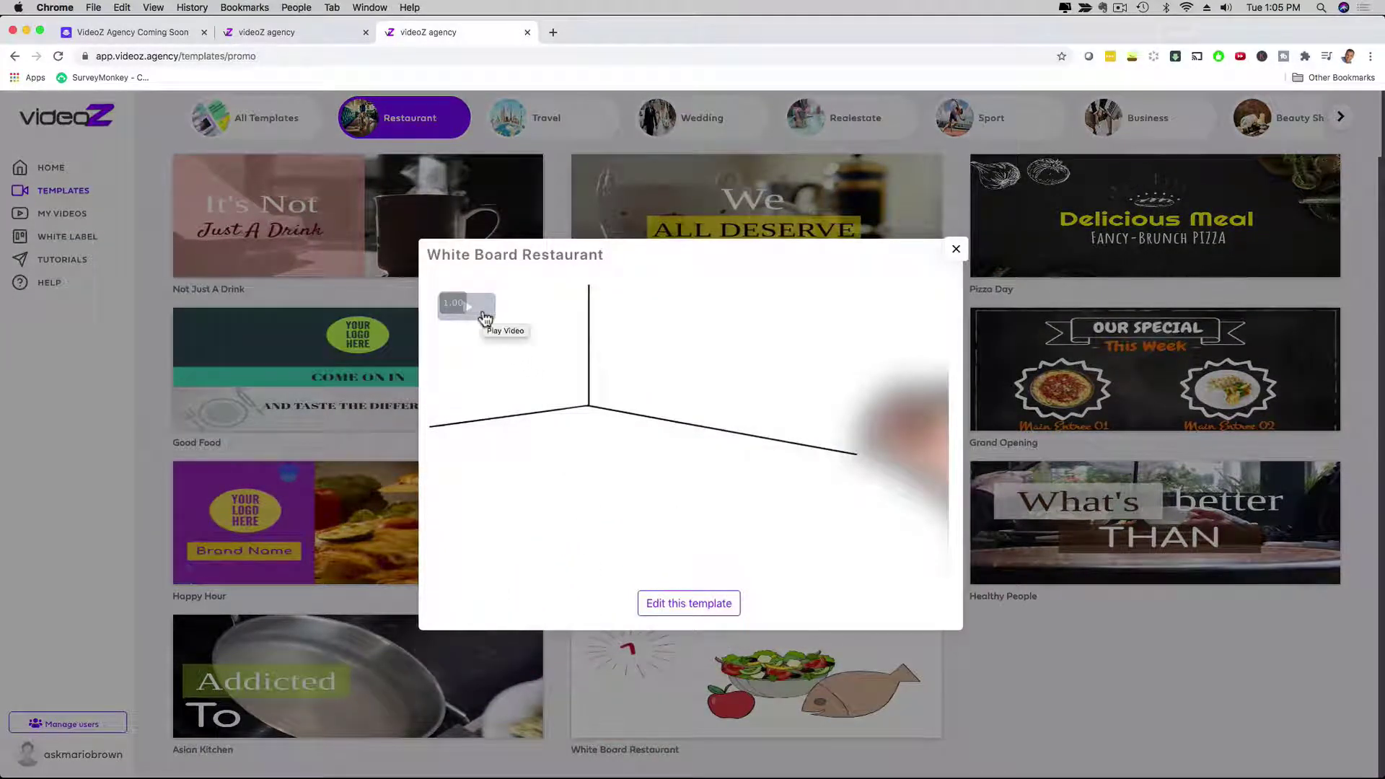
left_click(482, 311)
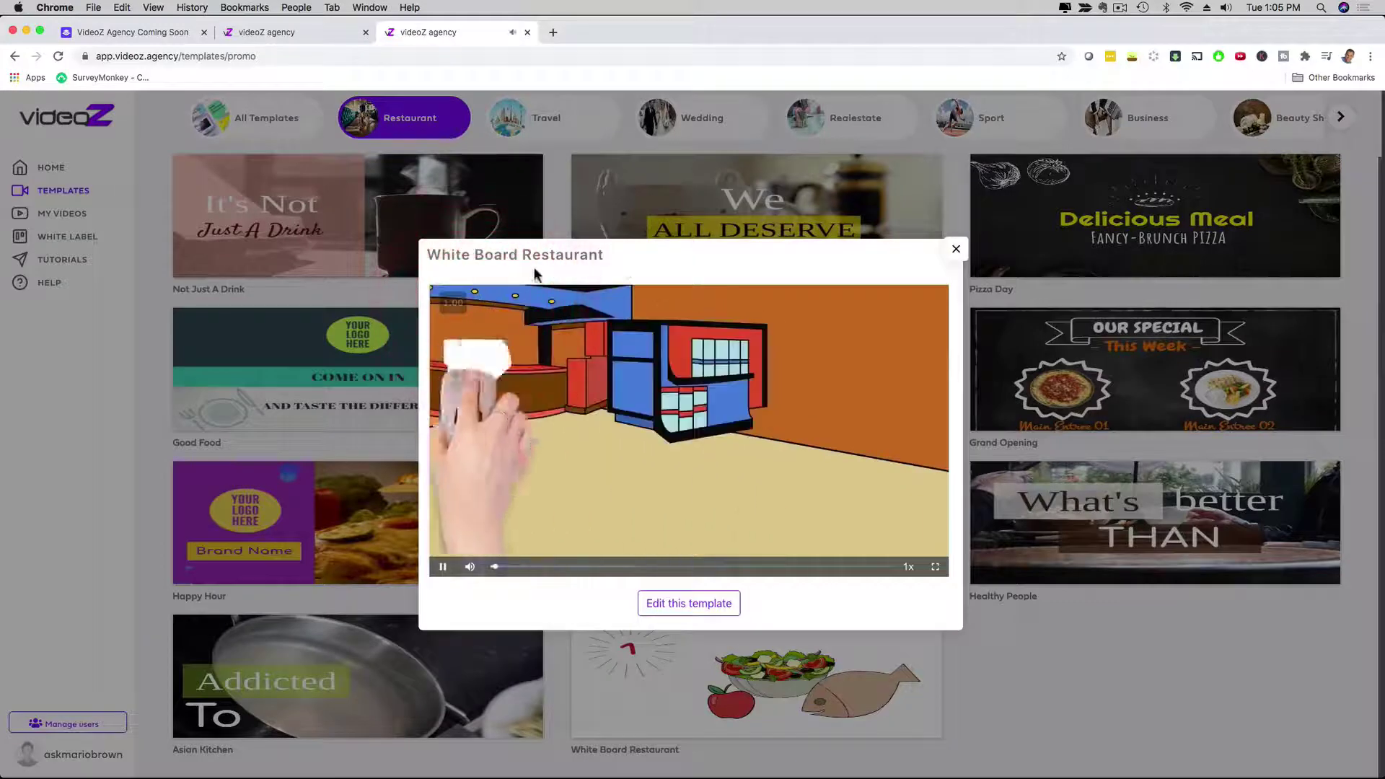
key("XF86AudioRaiseVolume")
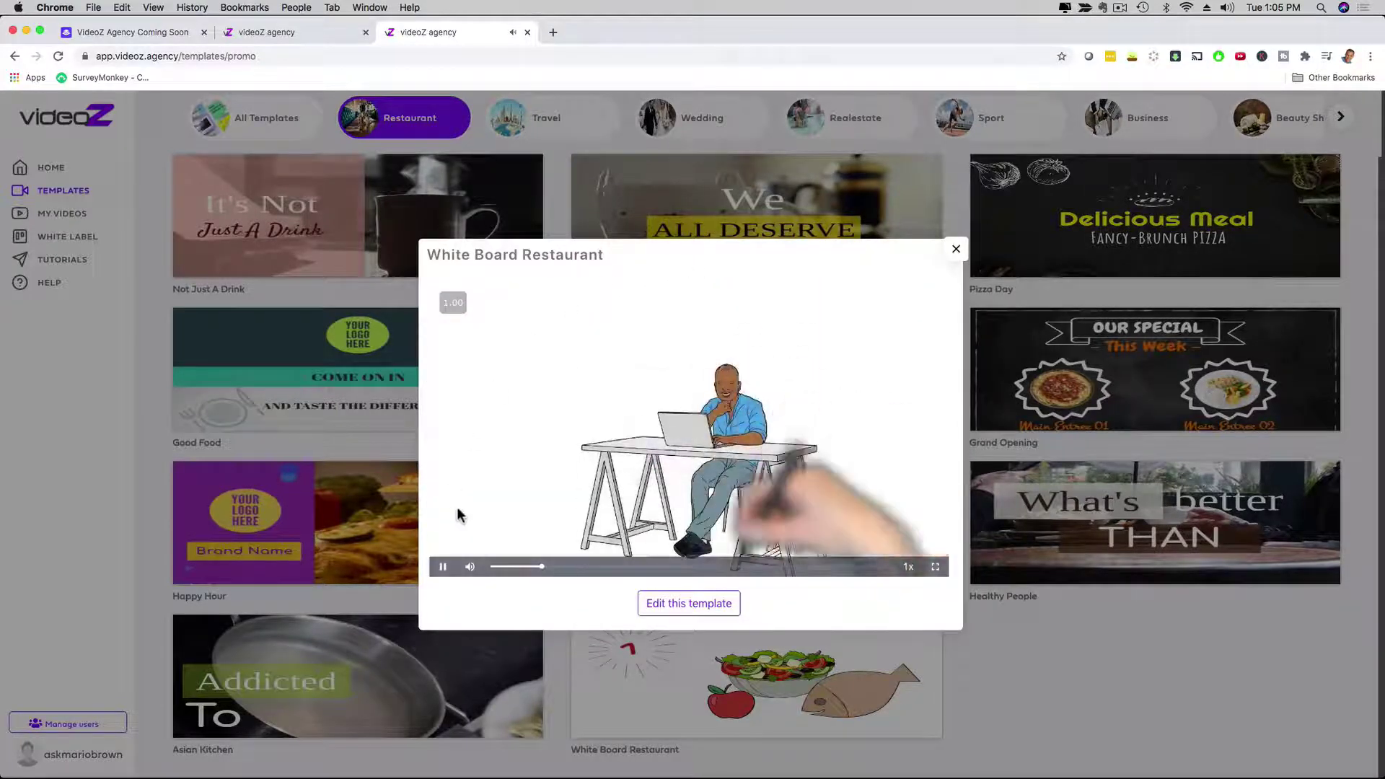
left_click(443, 567)
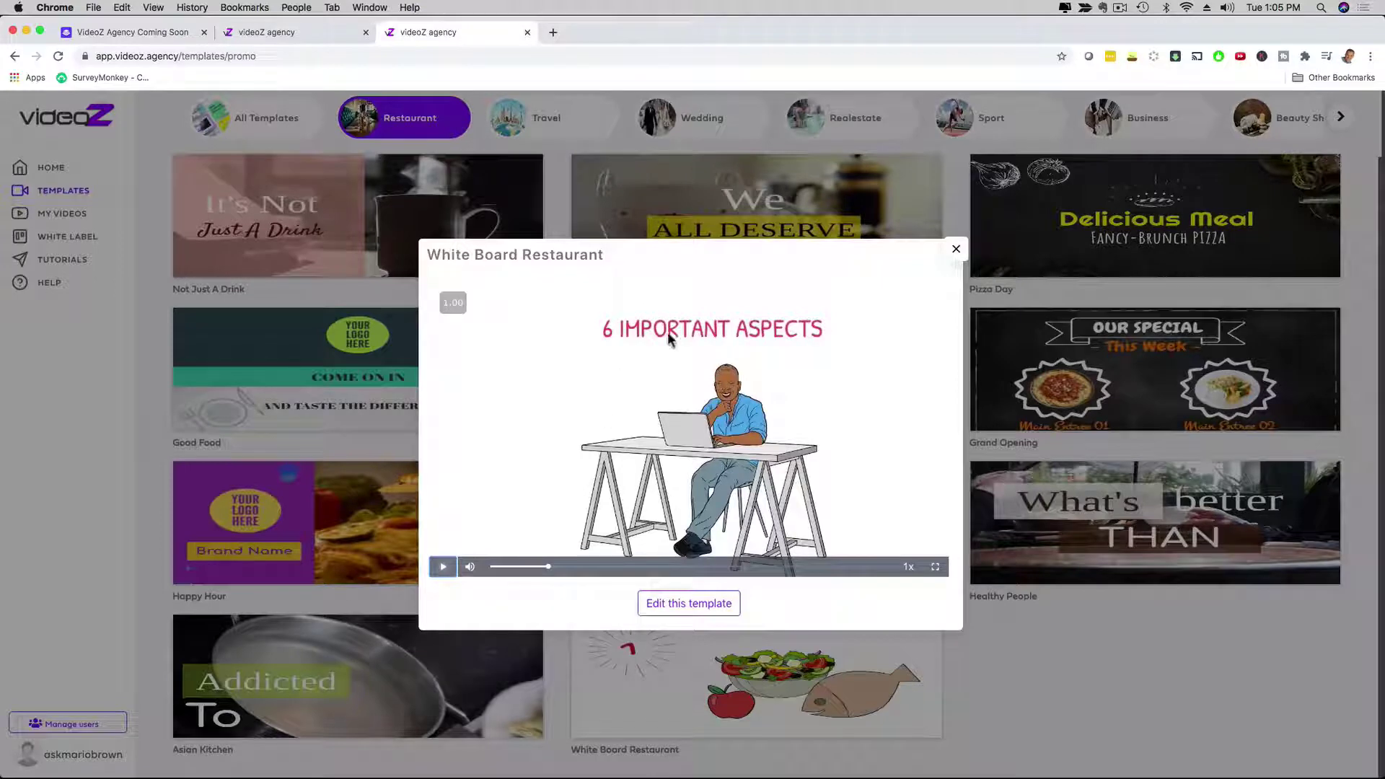
Step: Skip to the closing contact details screen, then open White Board Restaurant in the editor
left_click(791, 567)
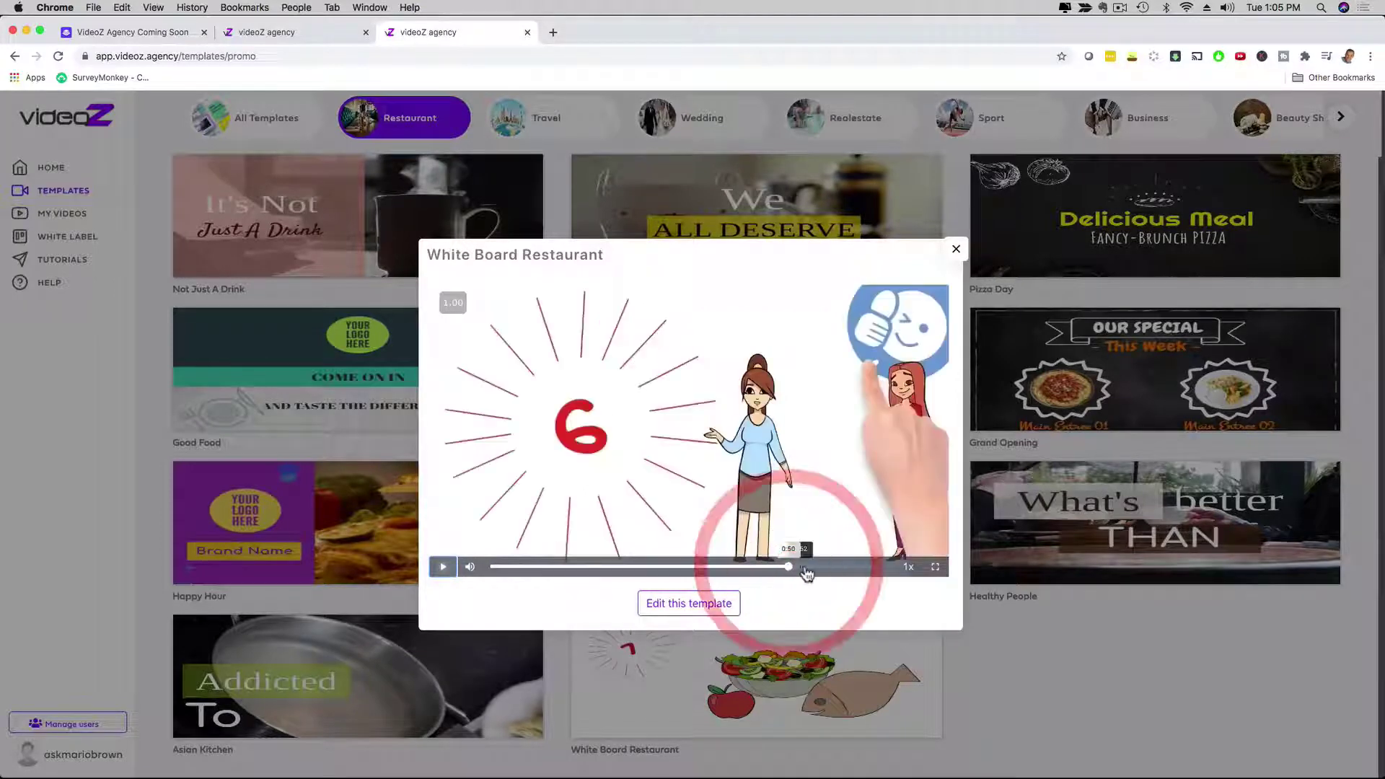
left_click(808, 567)
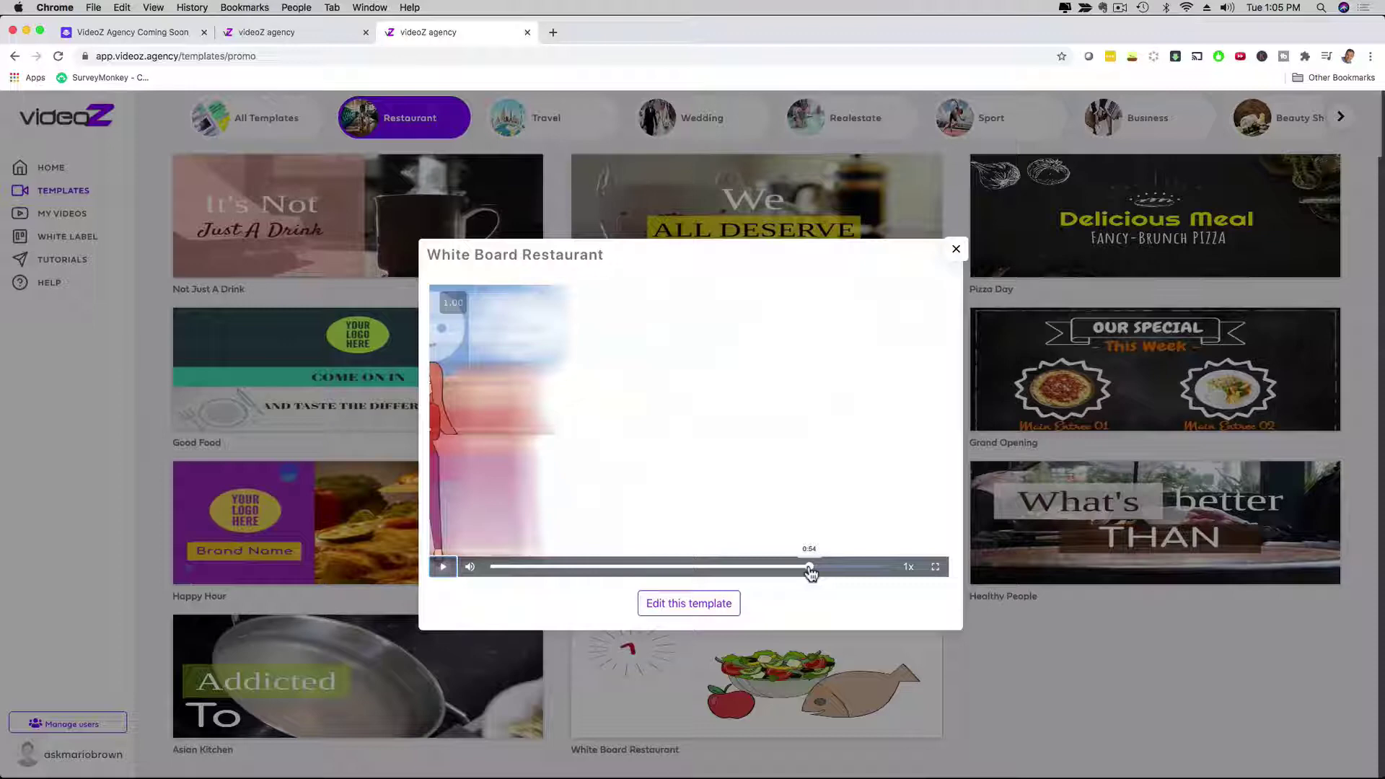
left_click(442, 567)
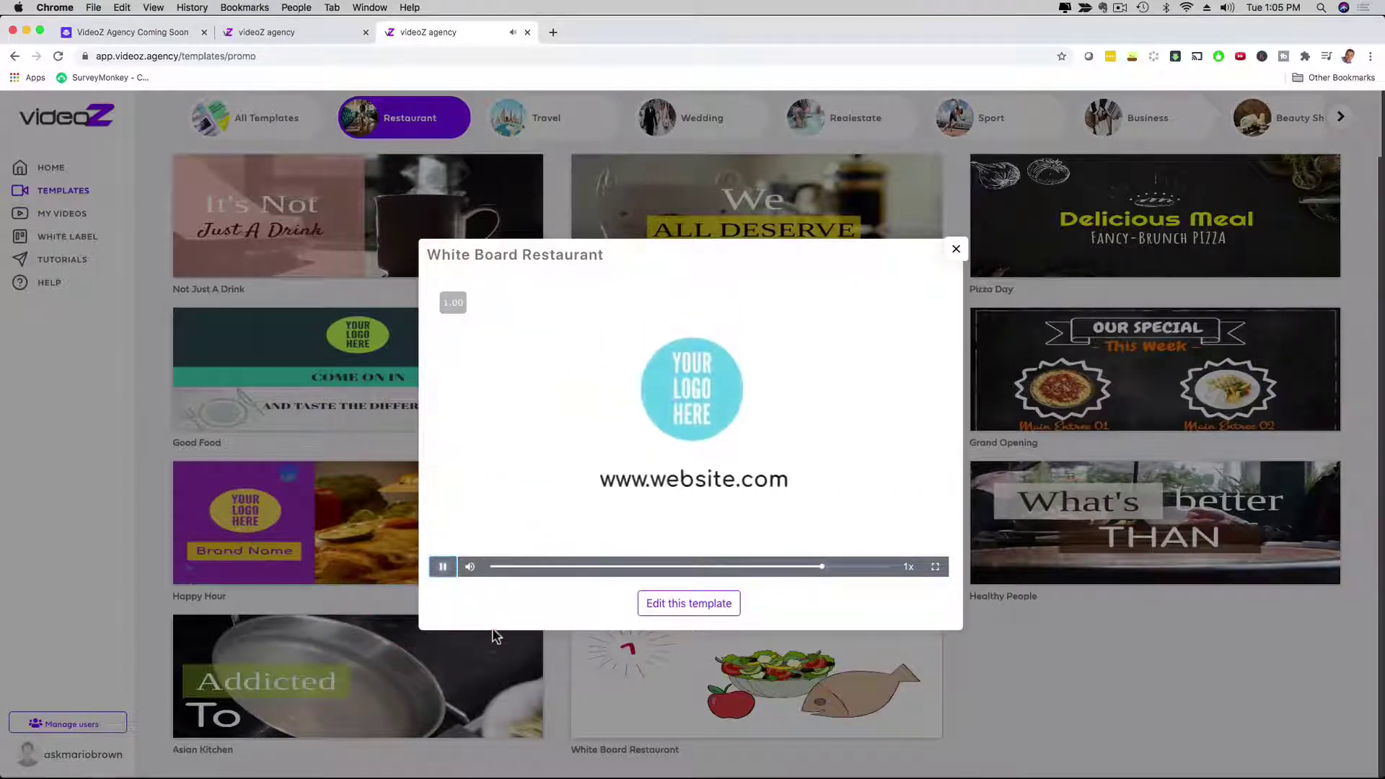
left_click(443, 567)
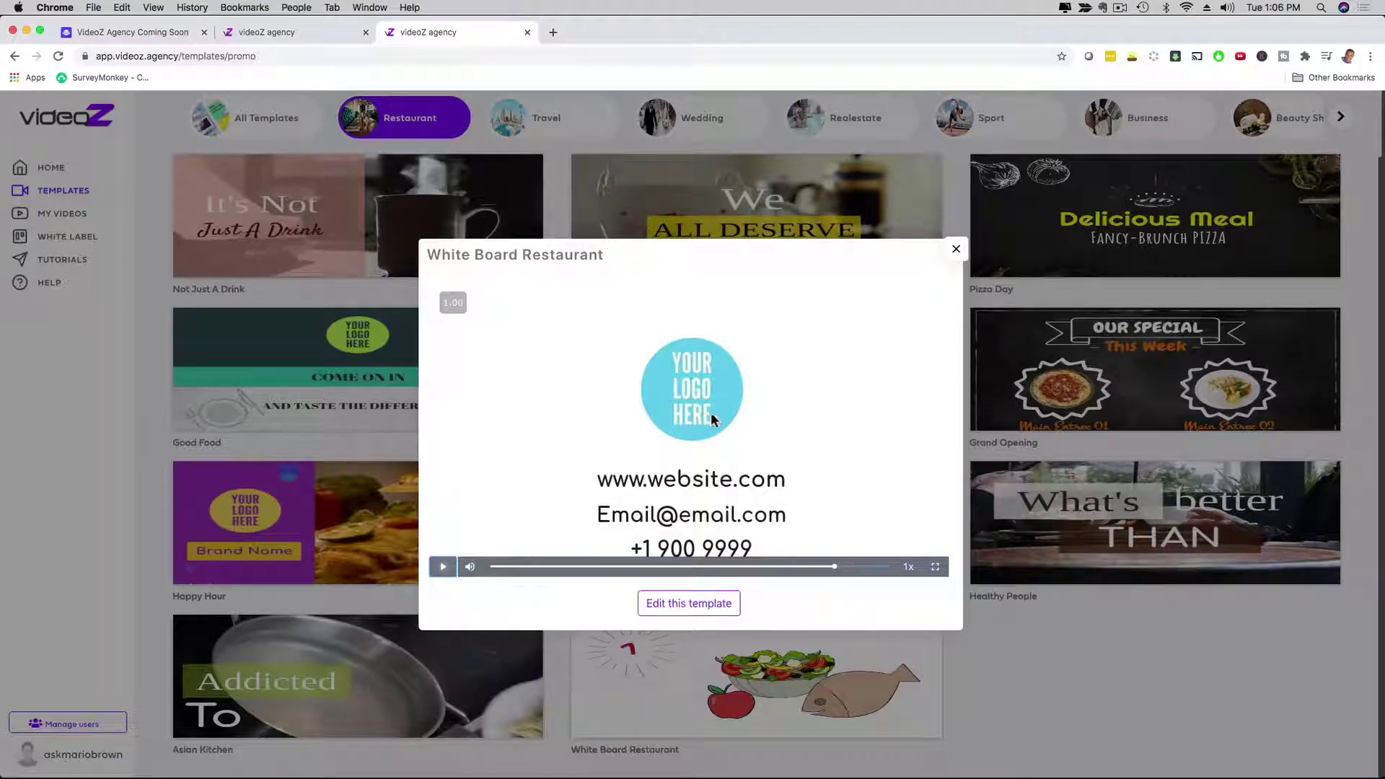
left_click(671, 606)
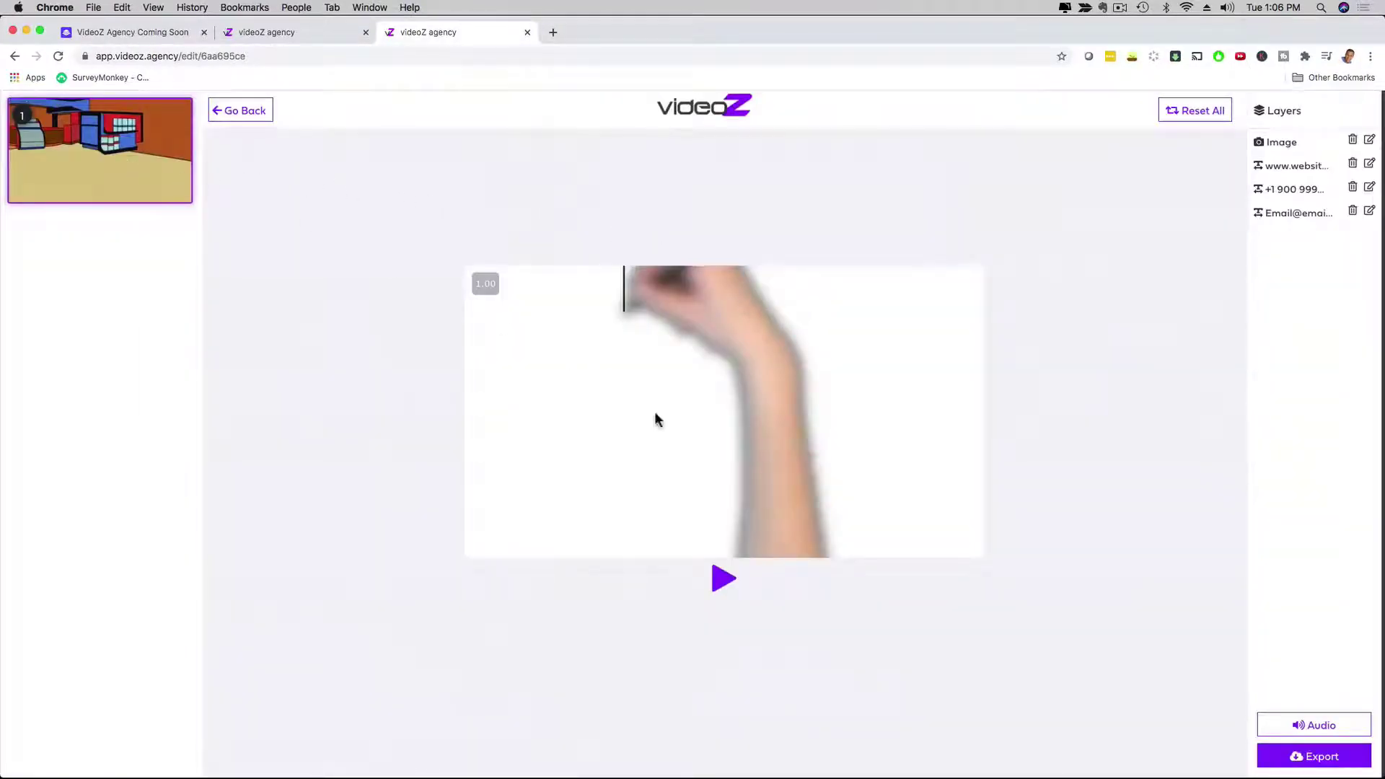
left_click(722, 578)
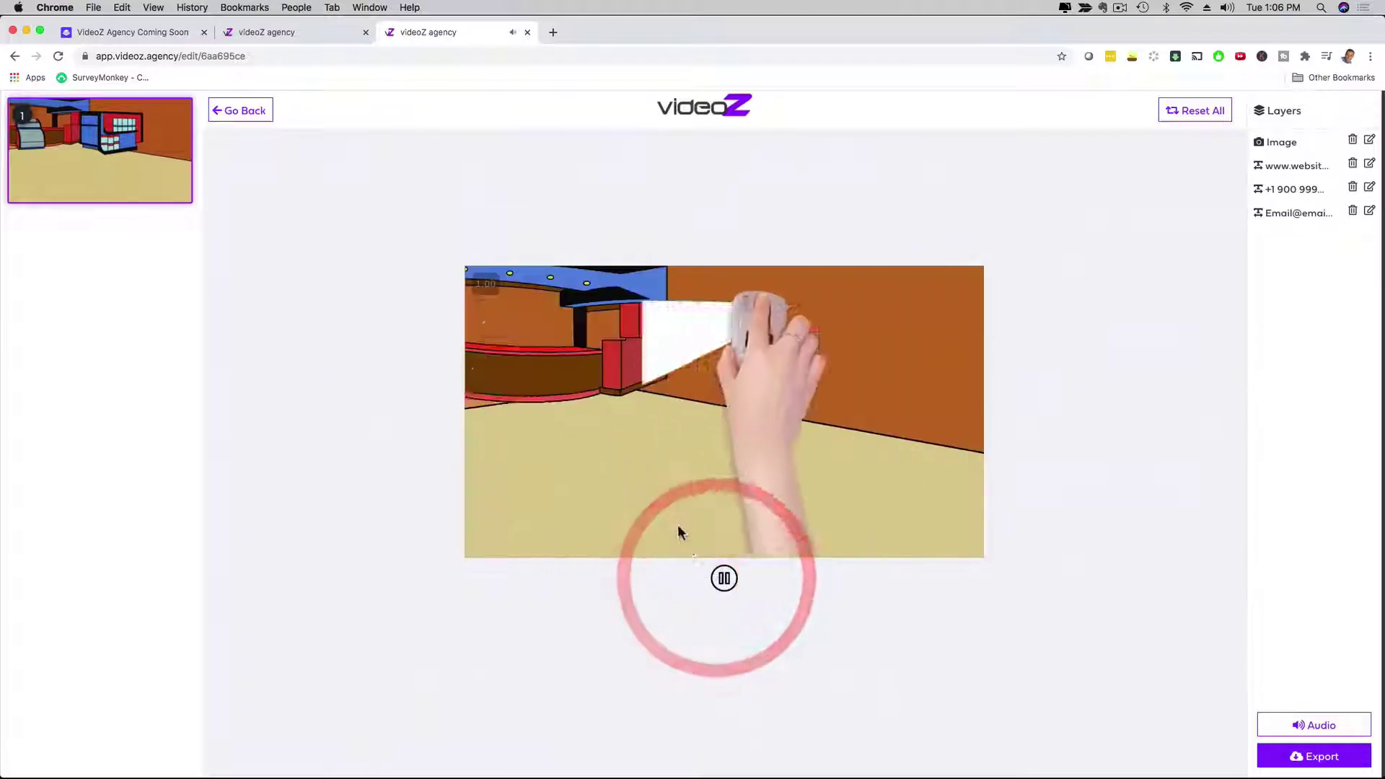
left_click(723, 579)
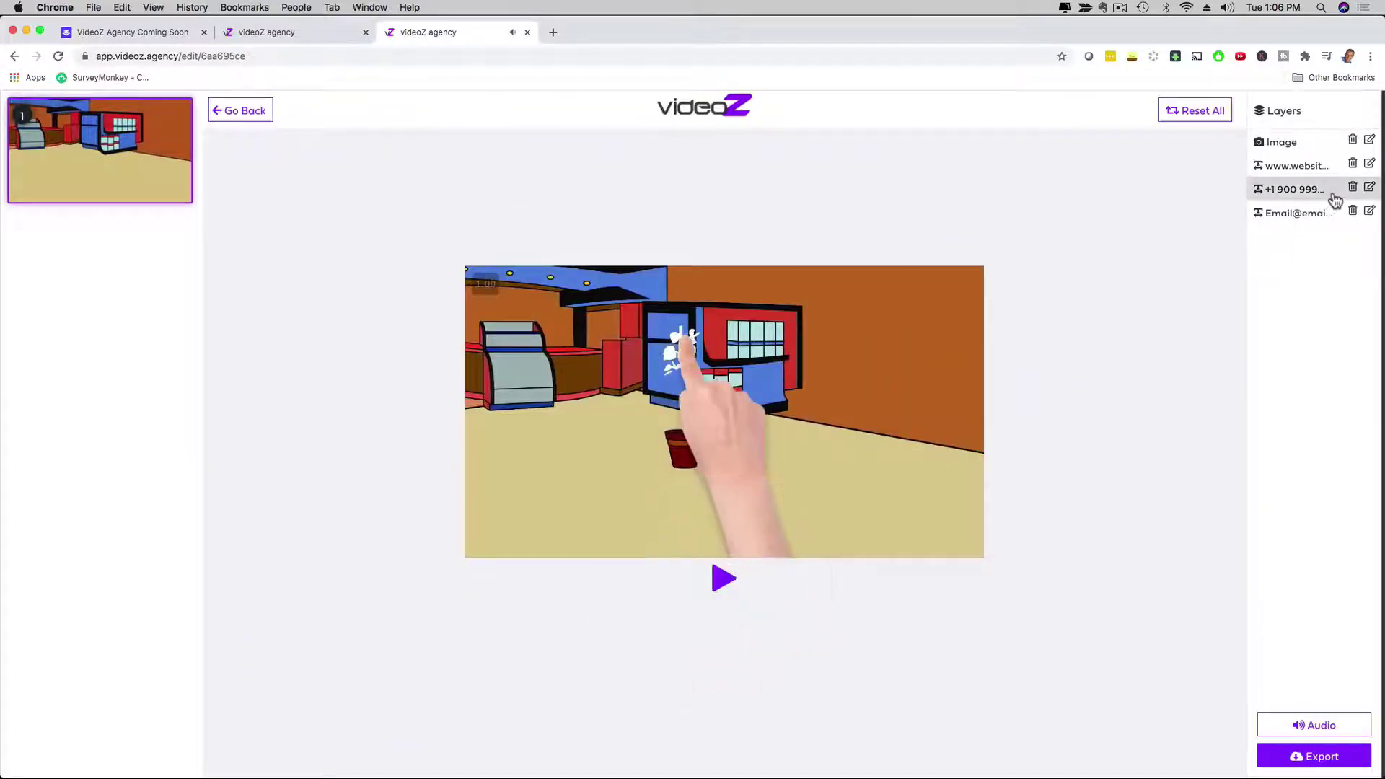
left_click(1369, 163)
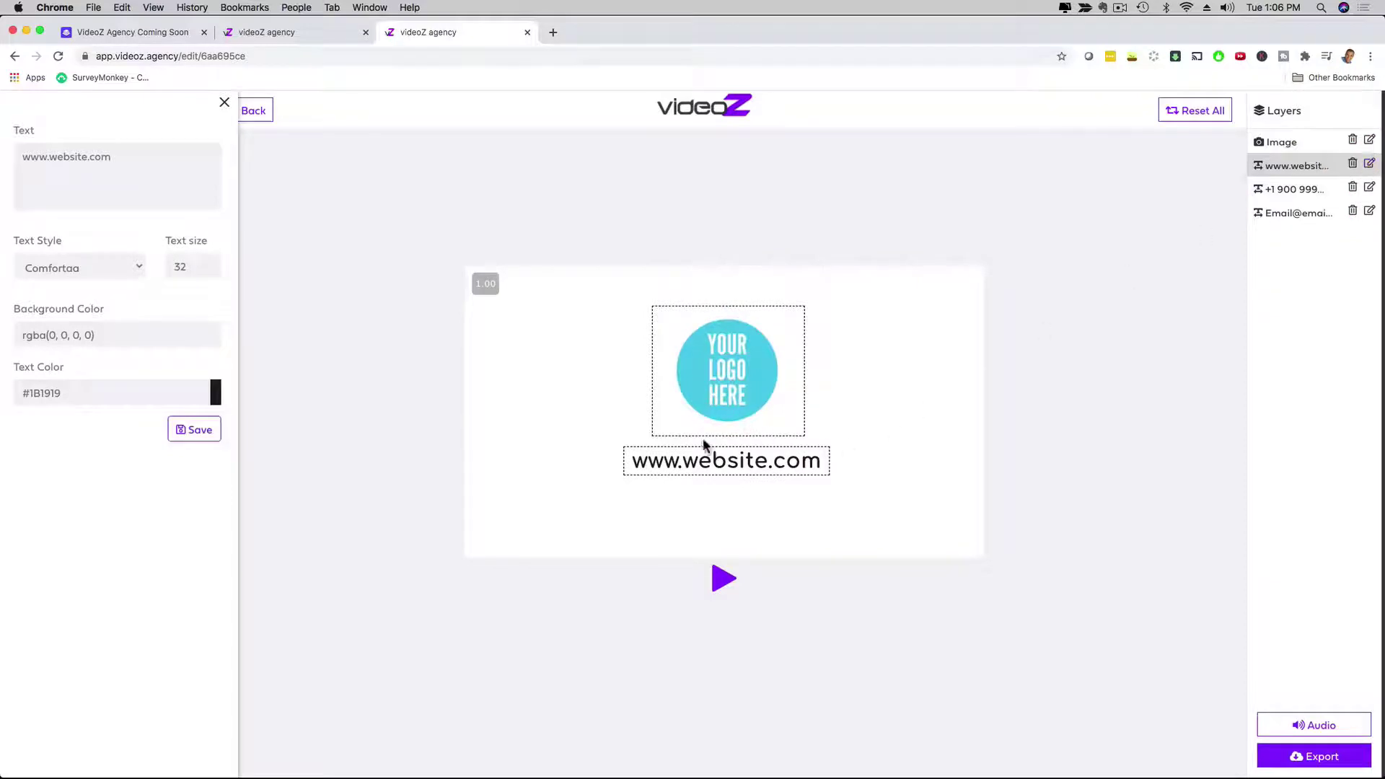
Step: Replace the placeholder phone number with the business's number and save it
left_click(1368, 189)
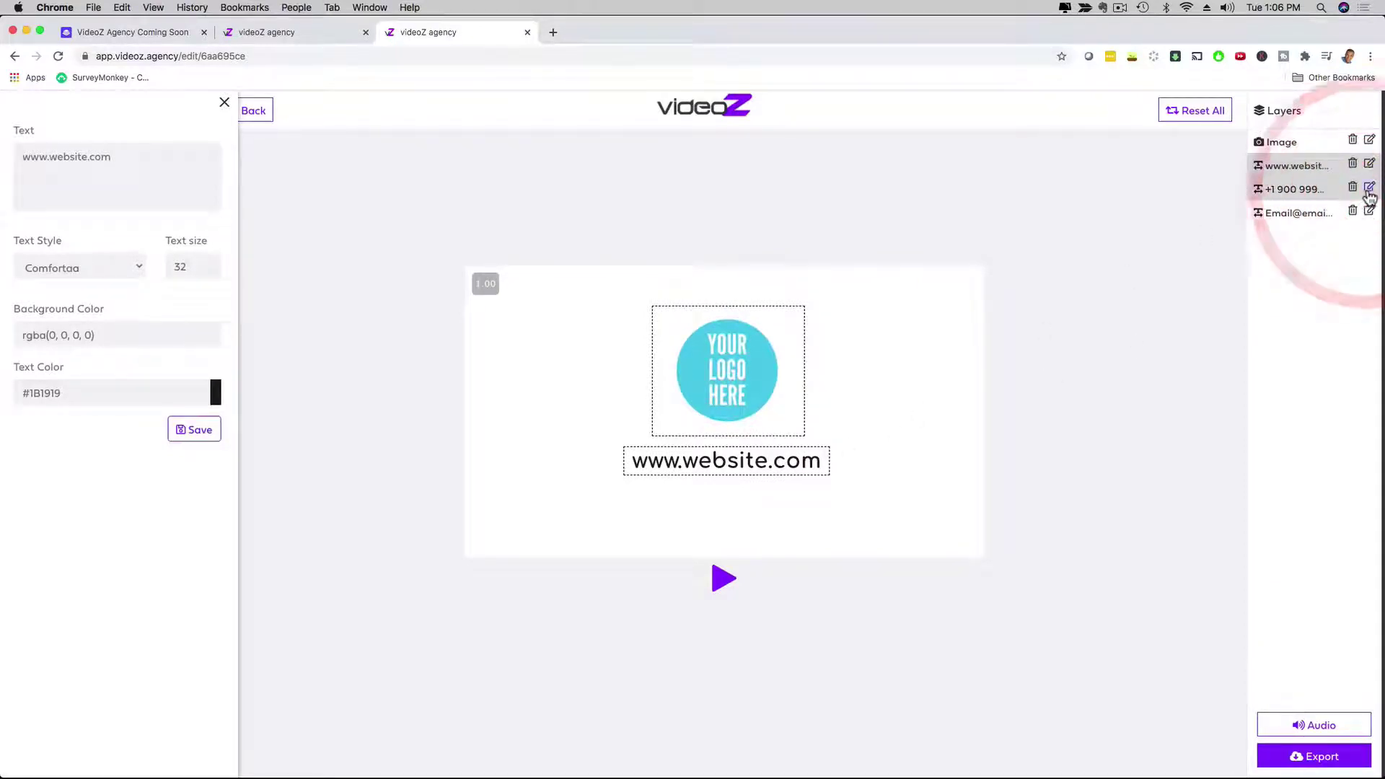
left_click(1369, 190)
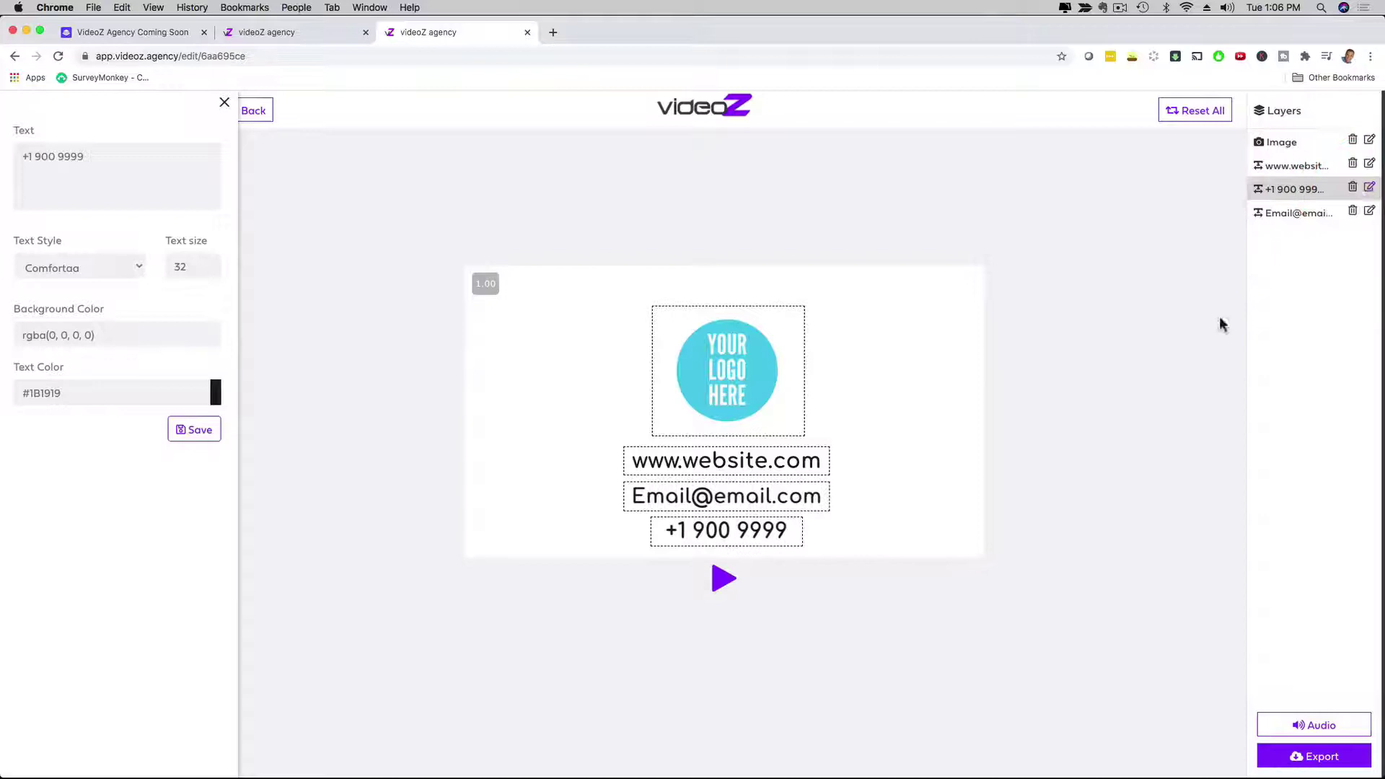
left_click(744, 531)
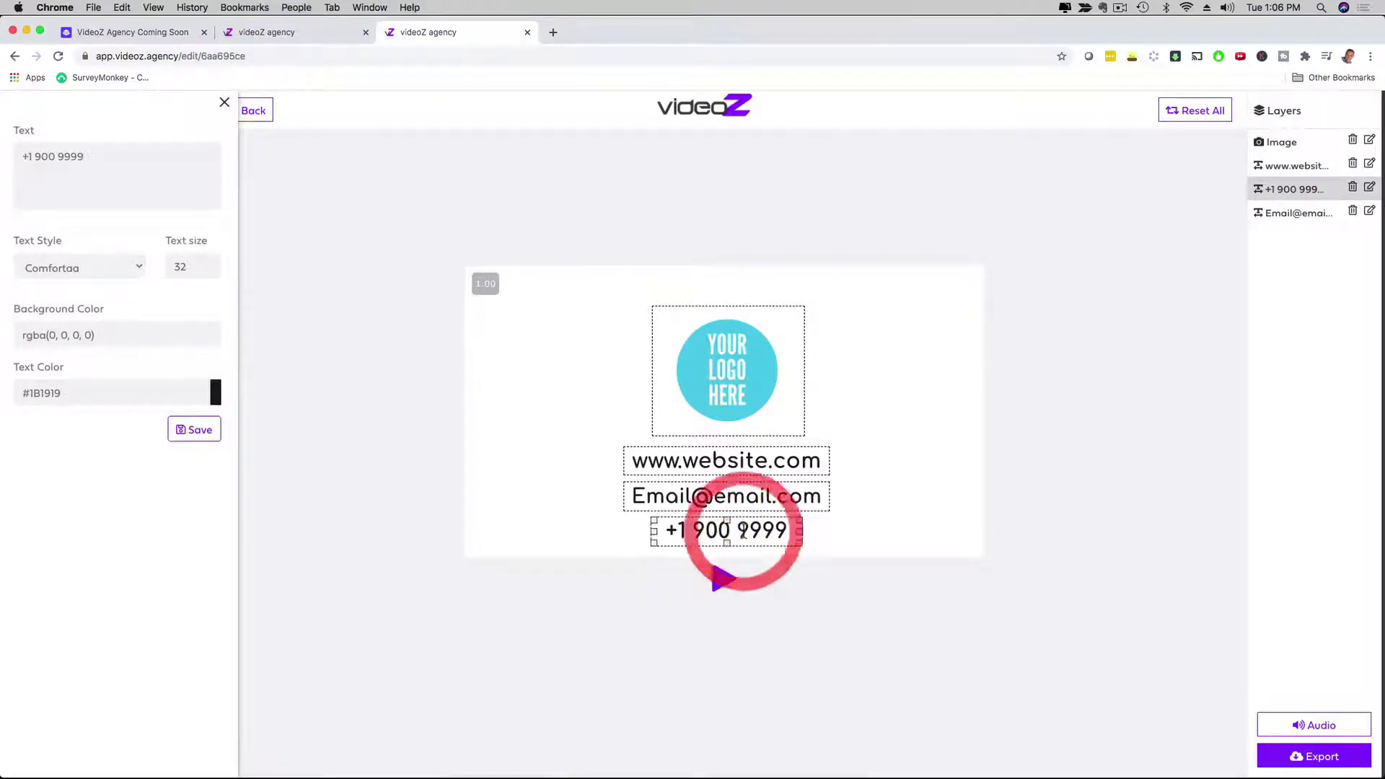
left_click_drag(139, 158, 13, 153)
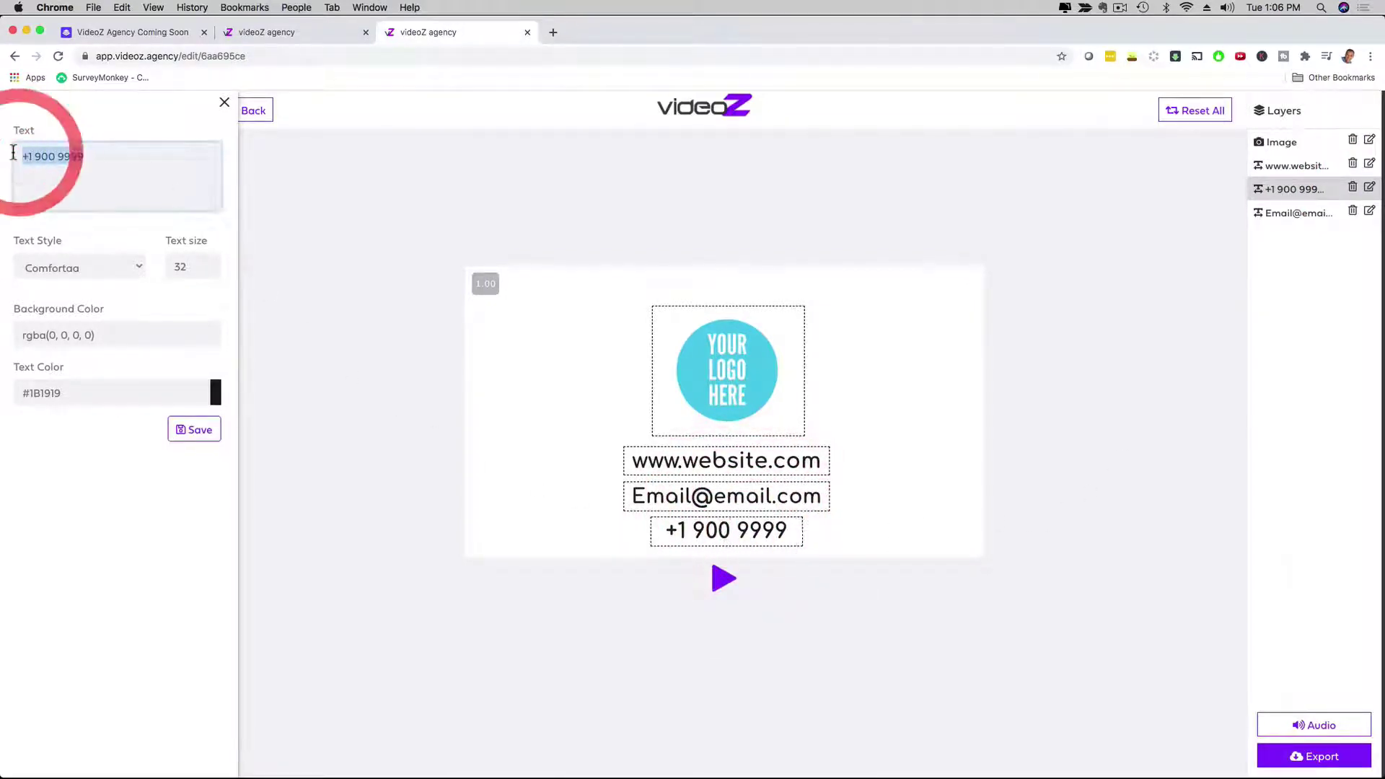
type("777 888")
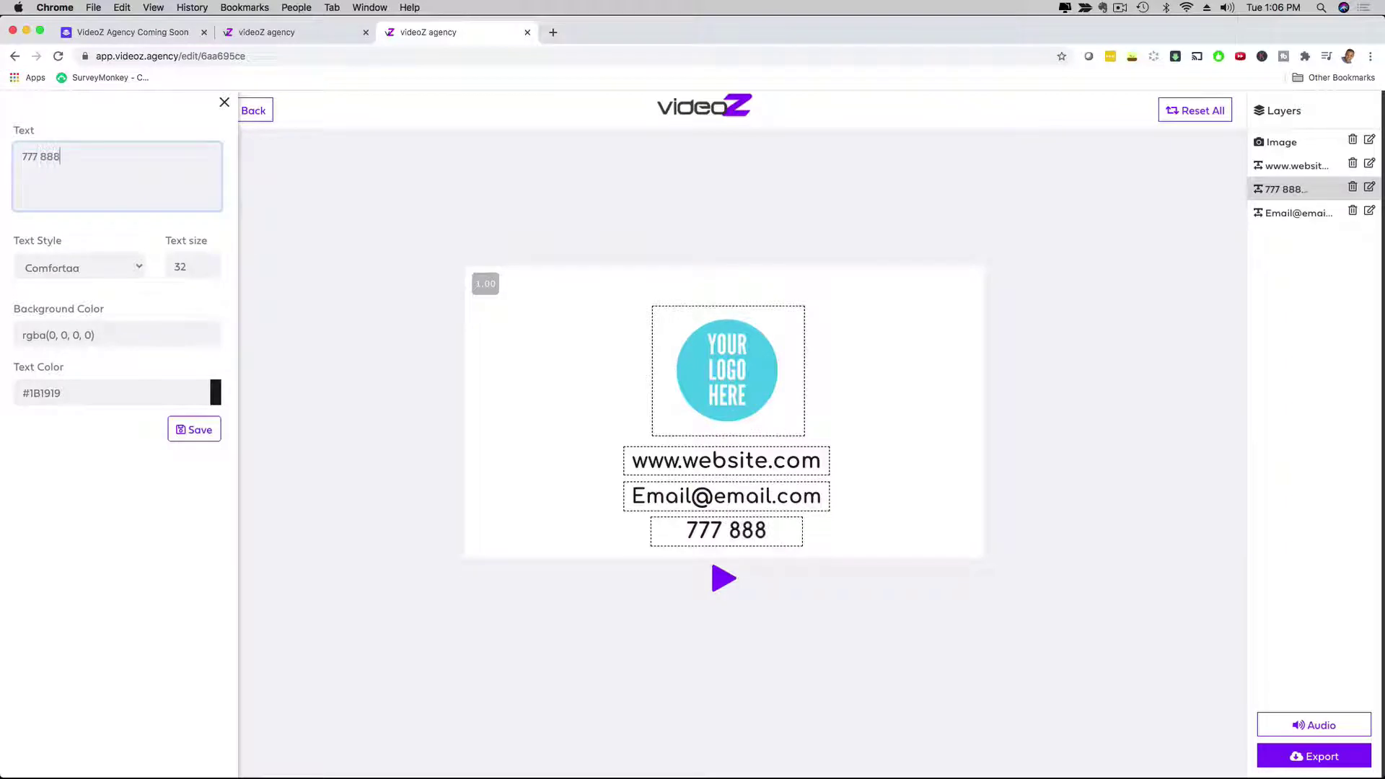
type(" 999")
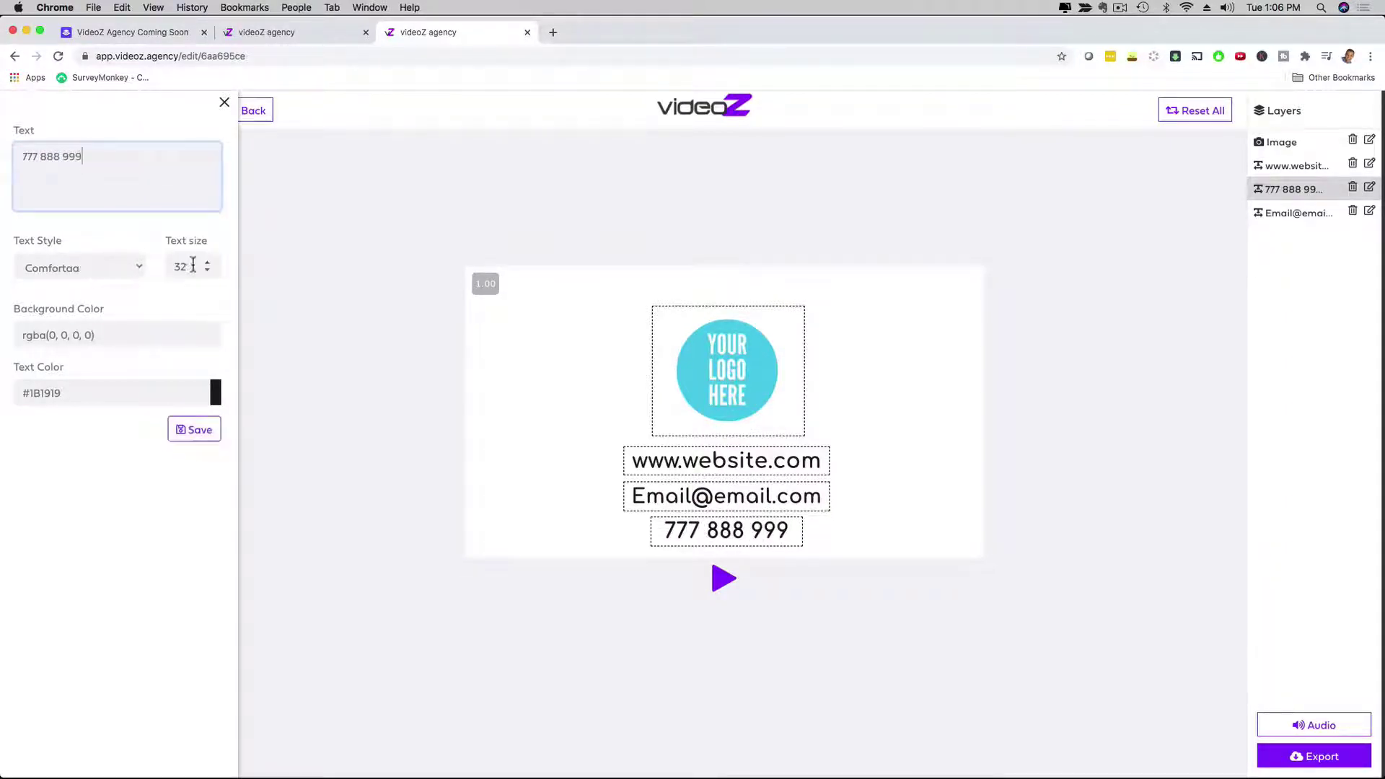
left_click(189, 430)
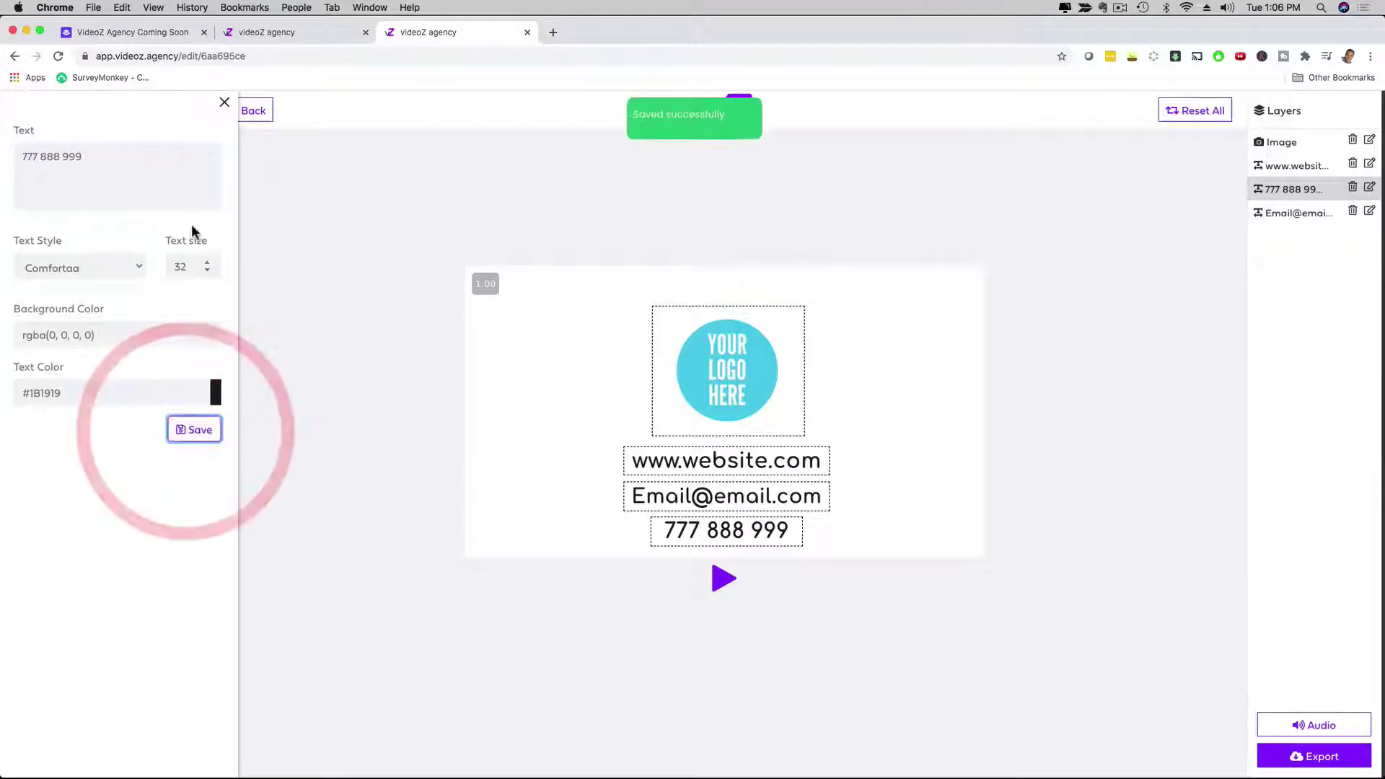
left_click(224, 102)
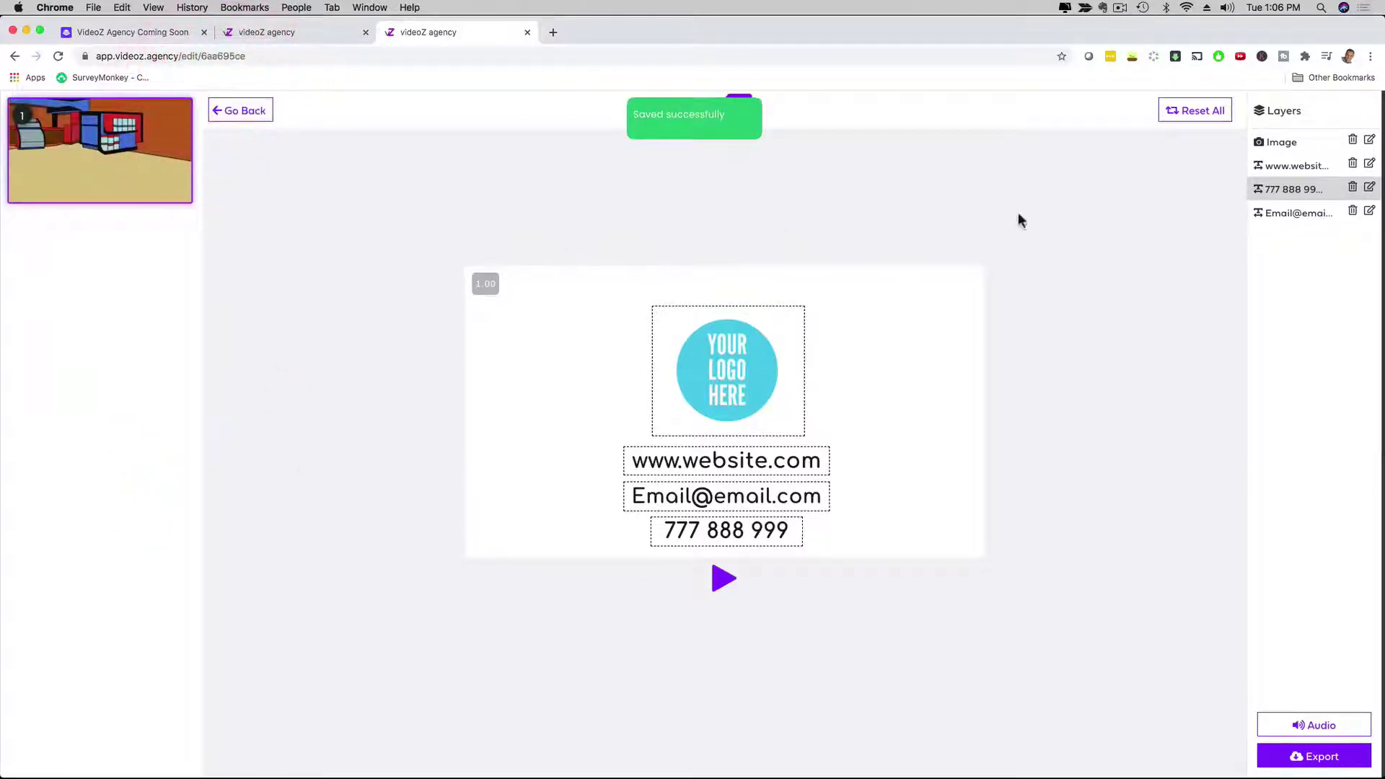
Step: Replace the placeholder email caption with the business's email address and save it
left_click(758, 498)
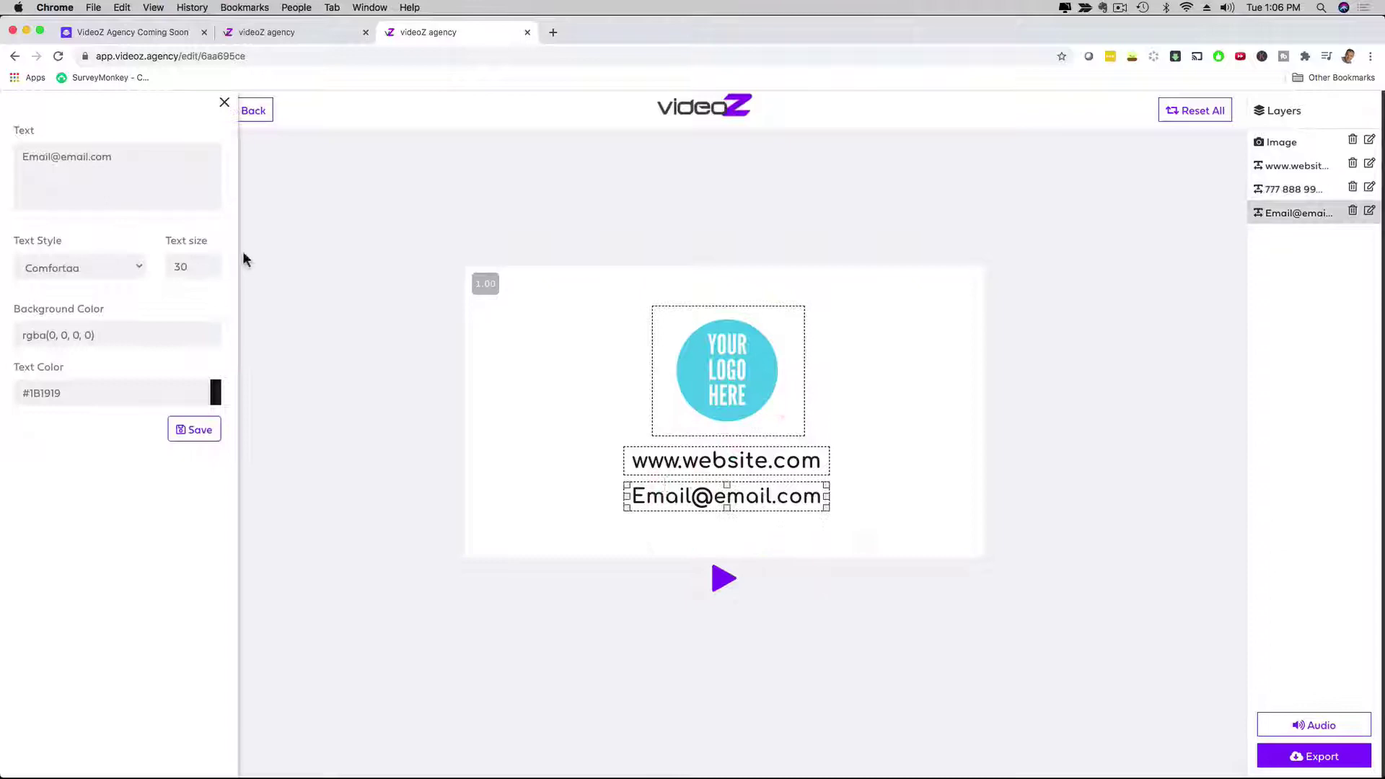
left_click_drag(116, 157, 10, 162)
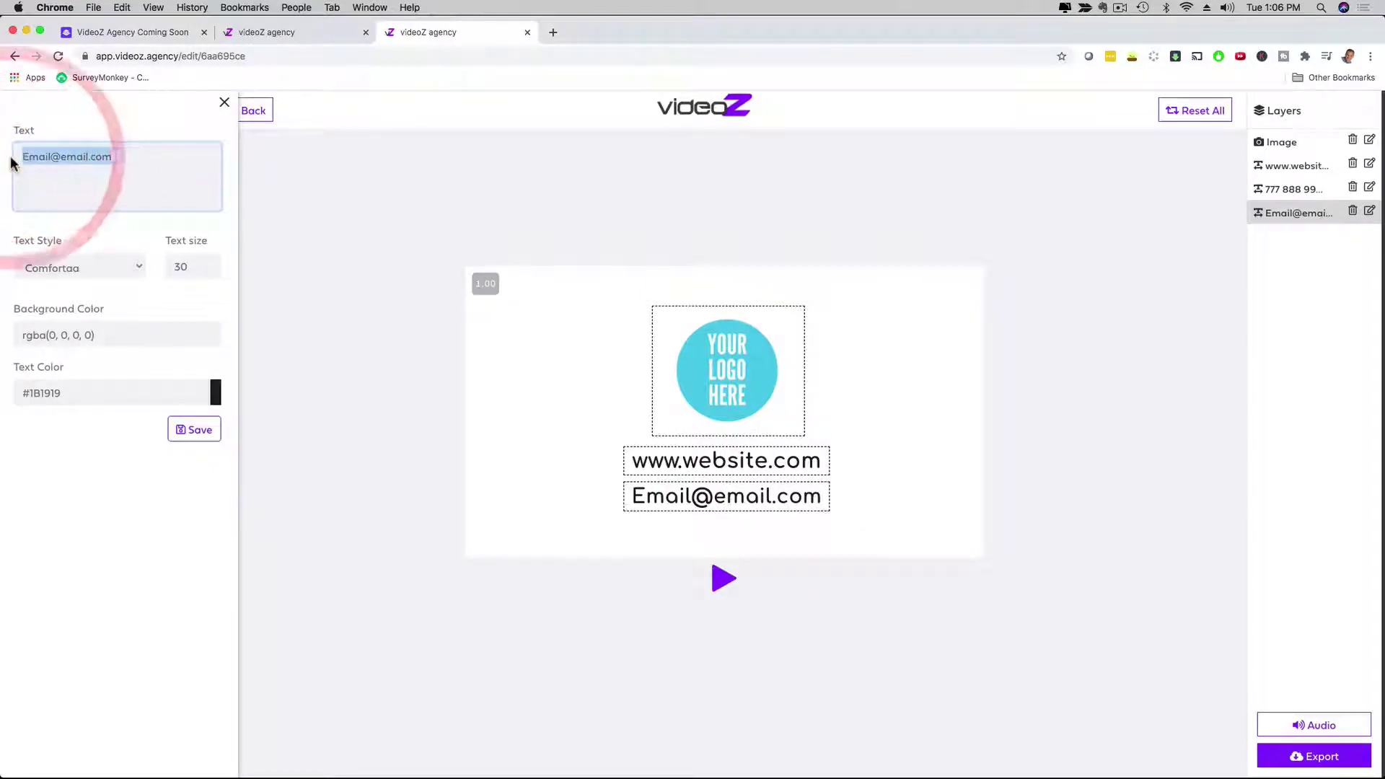
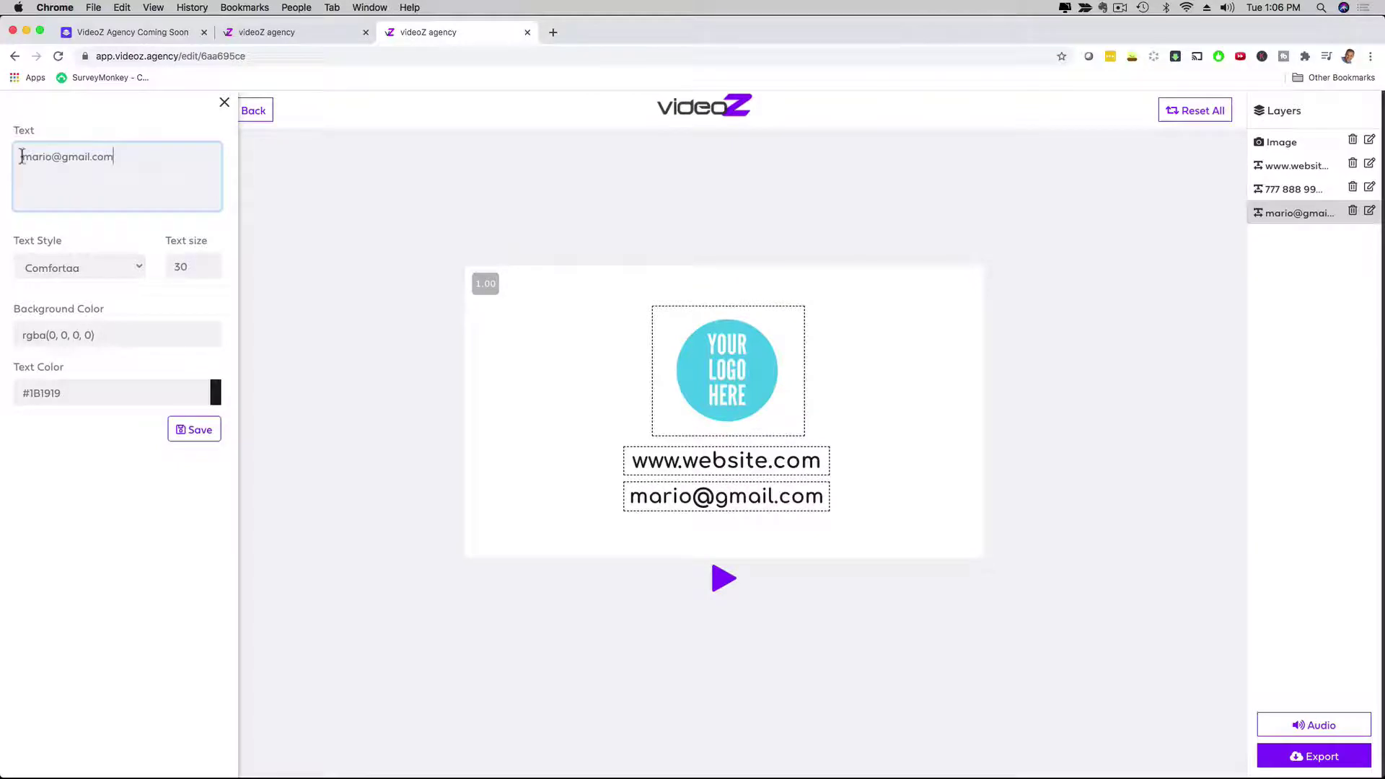
left_click(178, 429)
left_click(223, 104)
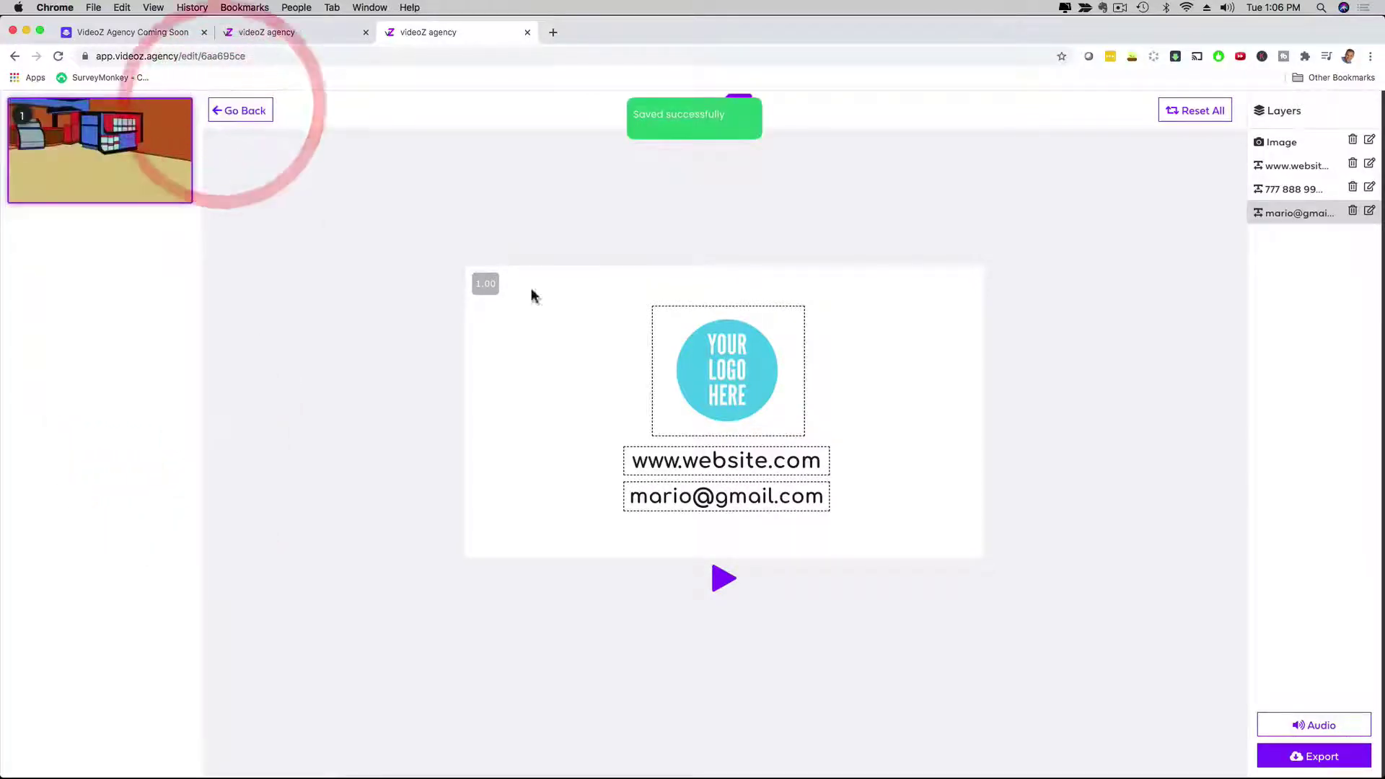
Step: View the logo's Upload Image options, then reopen the email text layer's settings
left_click(706, 354)
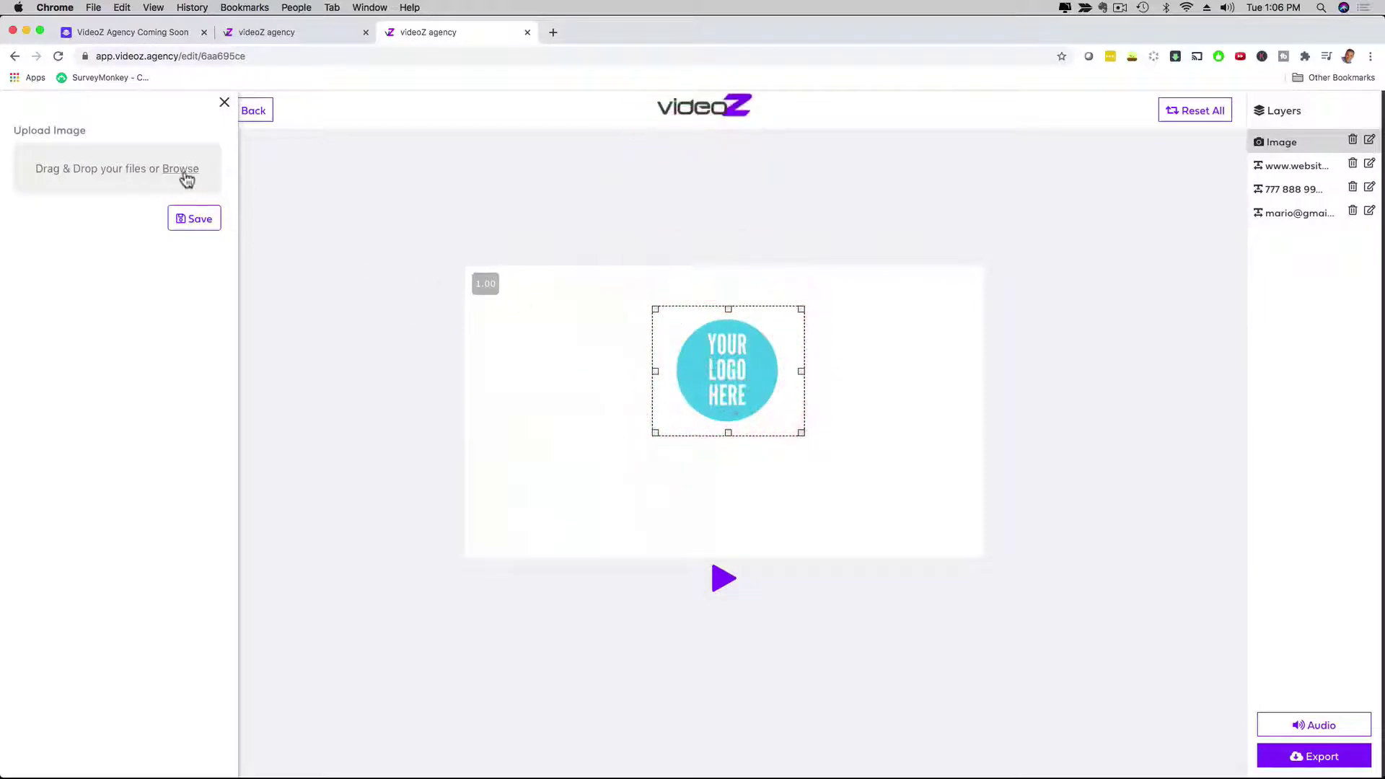
left_click(1370, 210)
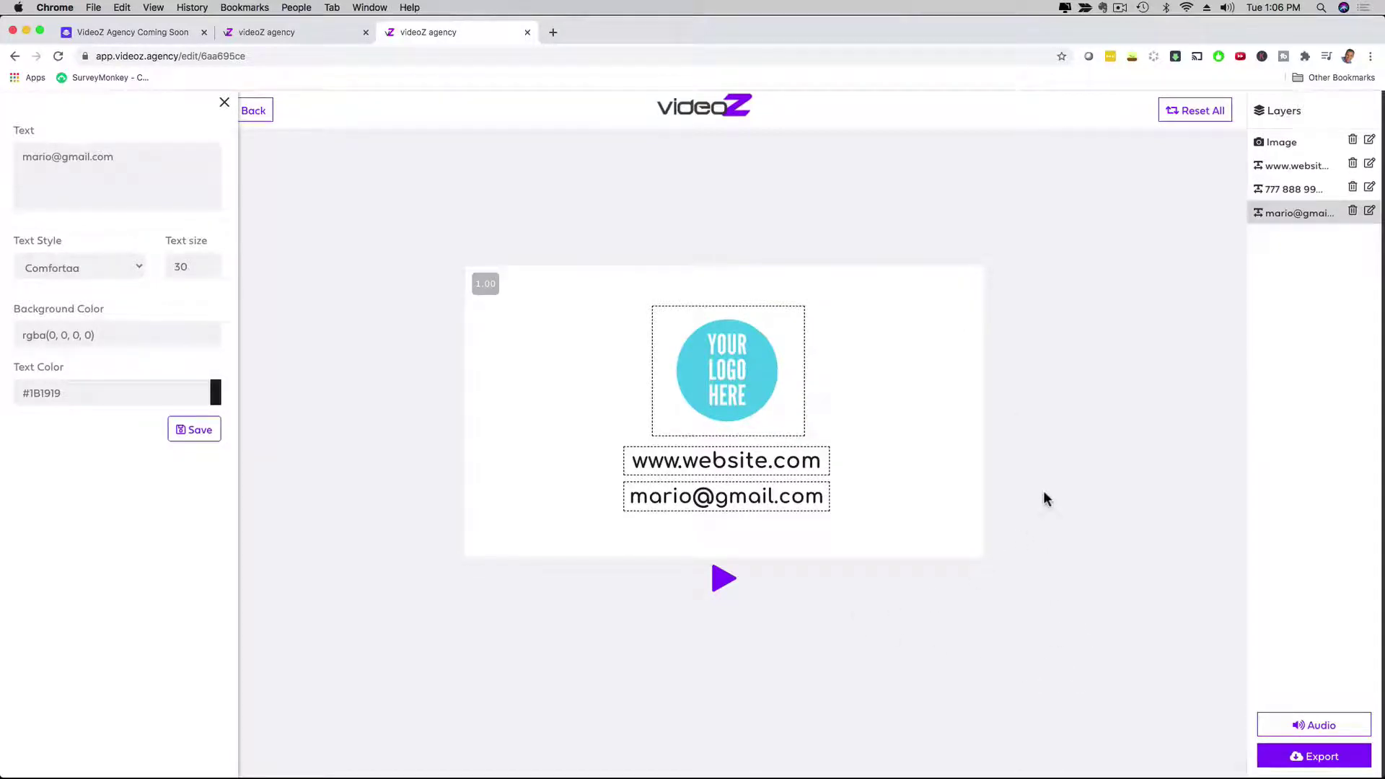
Step: Play the current background track from the Audio controls, then open the music library
left_click(1299, 727)
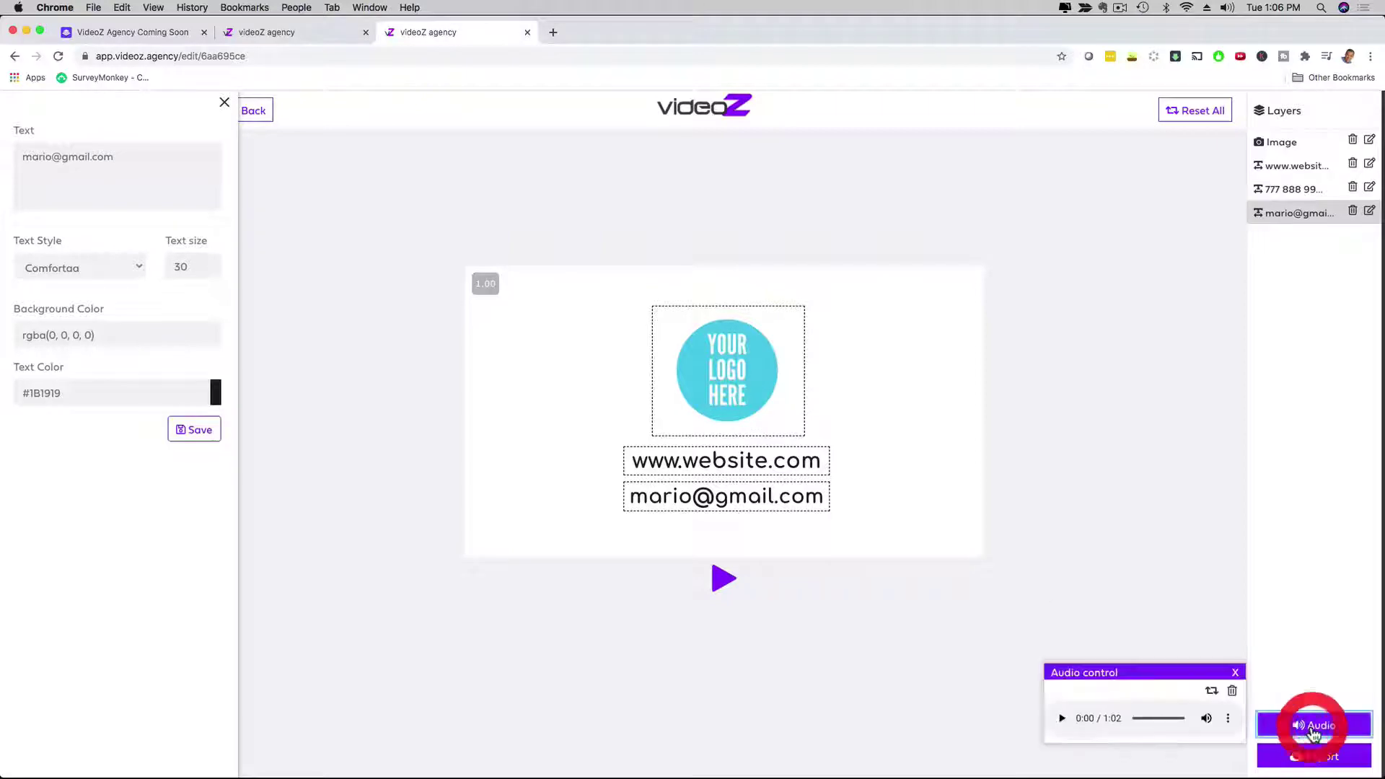
left_click(1061, 719)
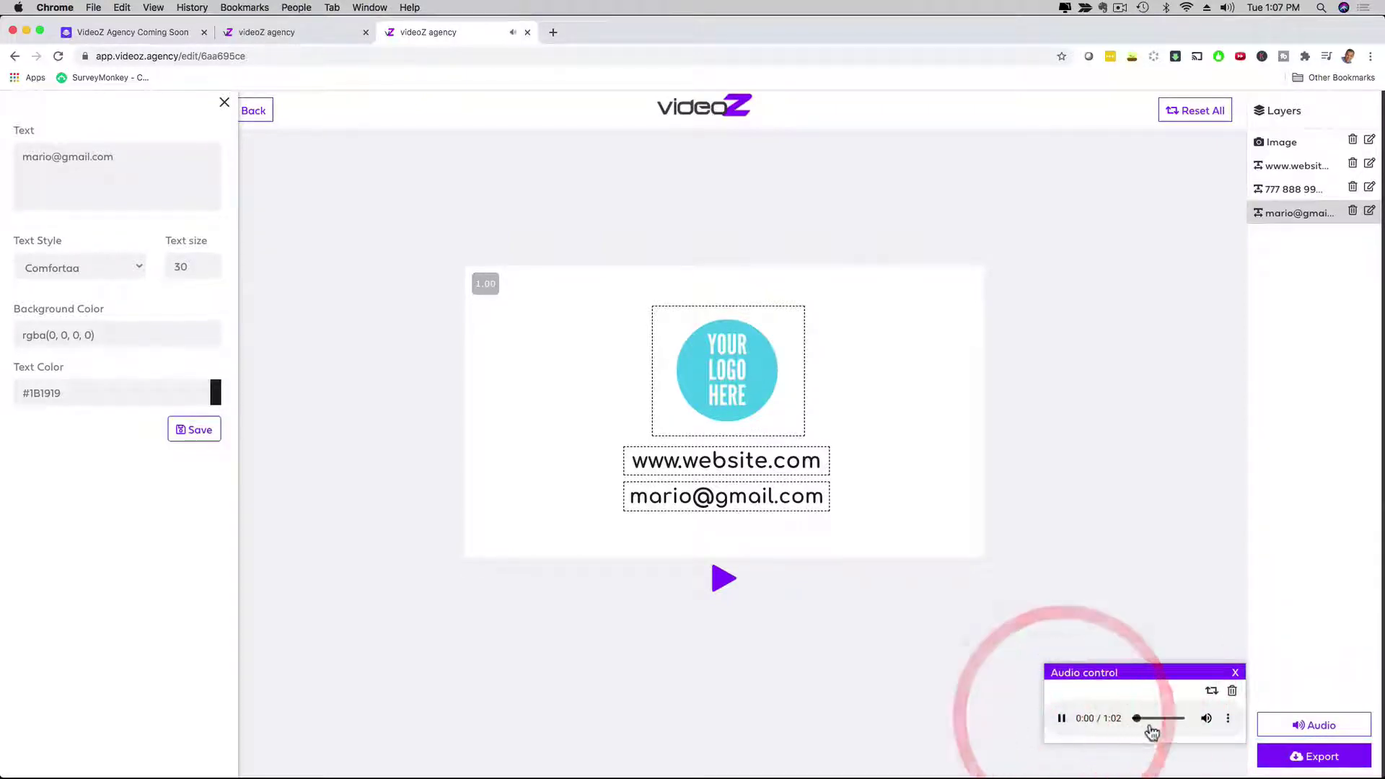
left_click(1212, 690)
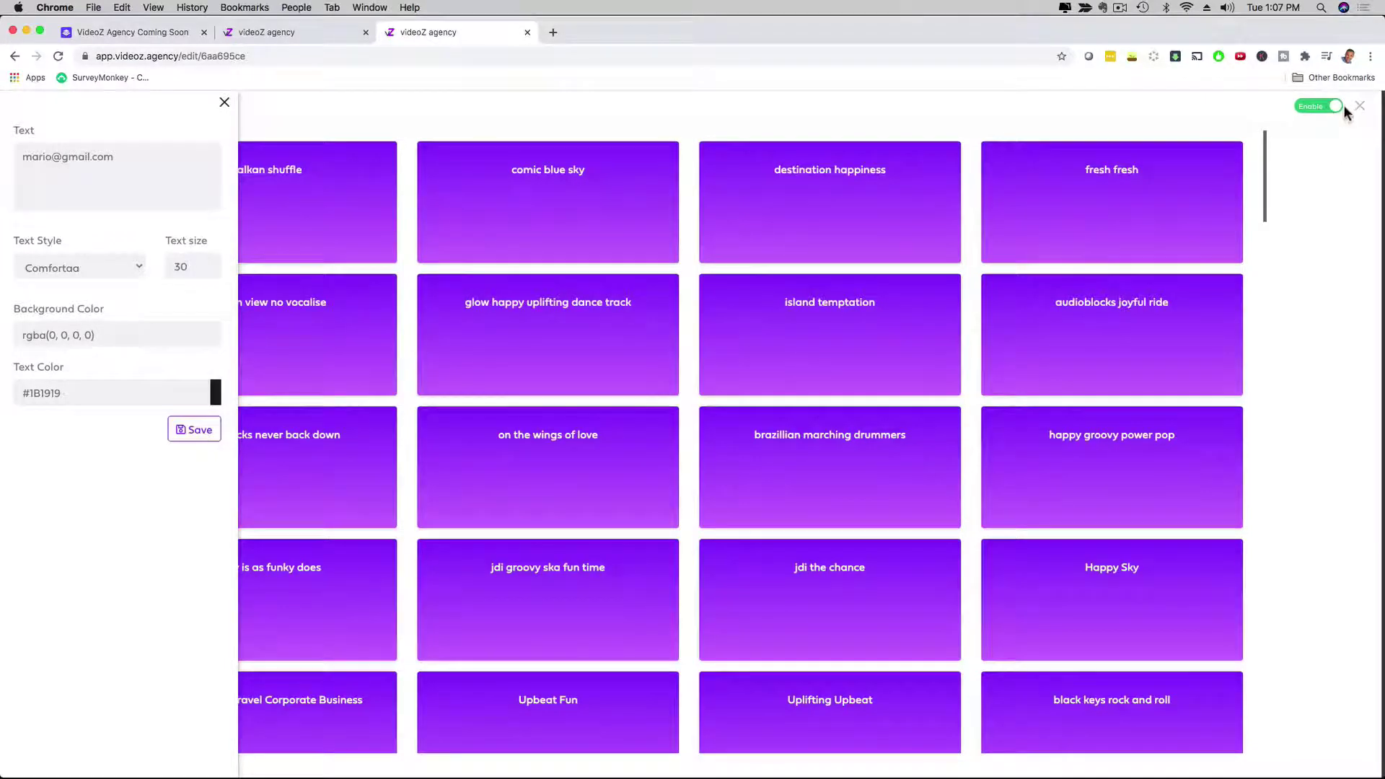
Step: Switch the background music to Disable and close the music library
left_click(1336, 108)
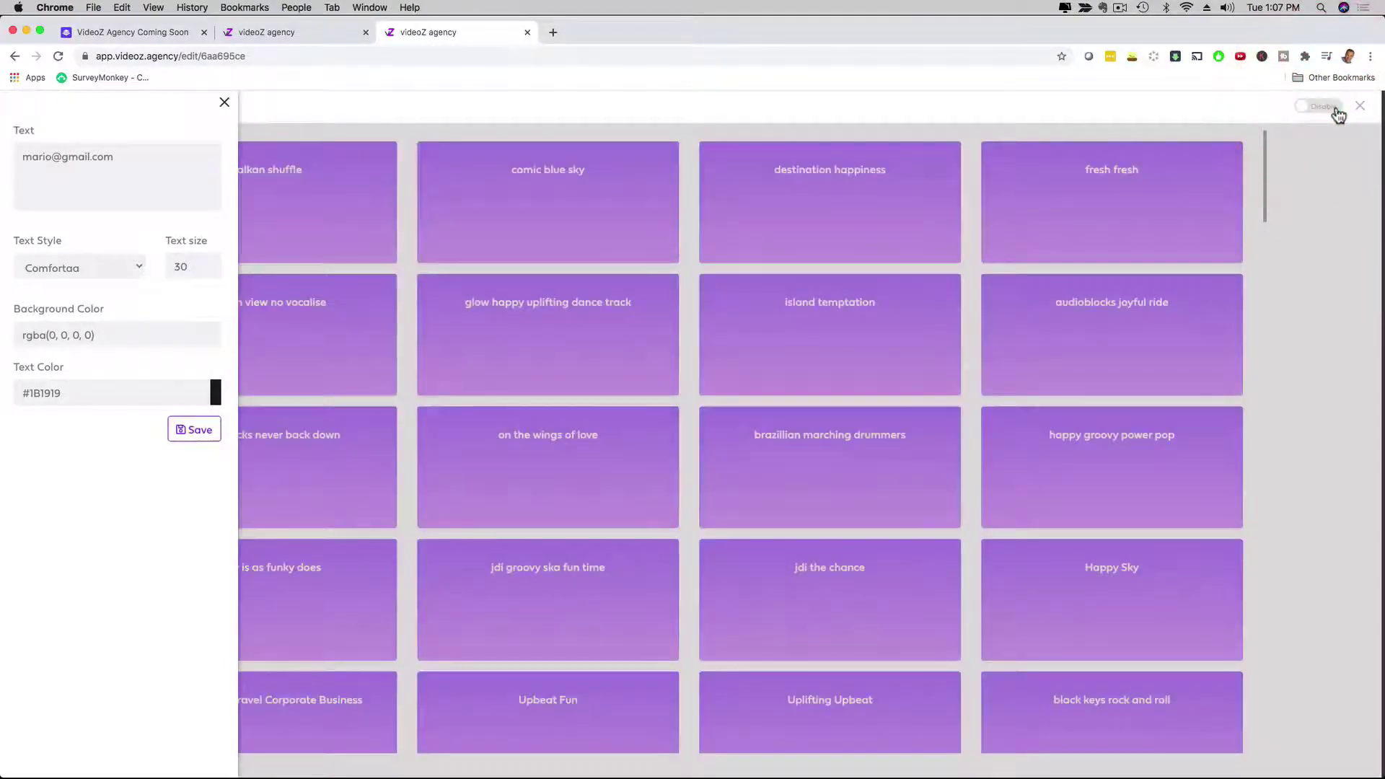
left_click(1360, 106)
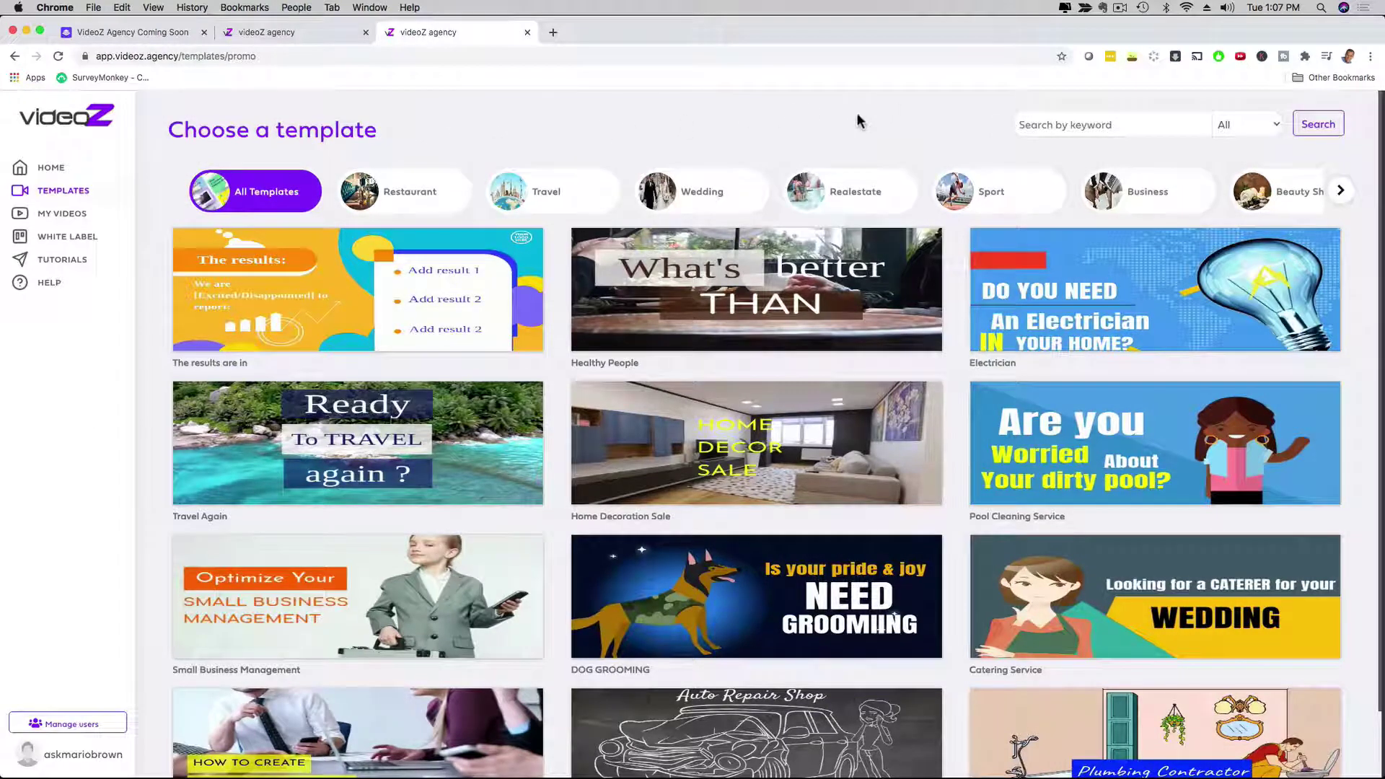
Step: Filter the gallery to Healthcare, then play and pause the Healthcare center template preview
left_click(1341, 190)
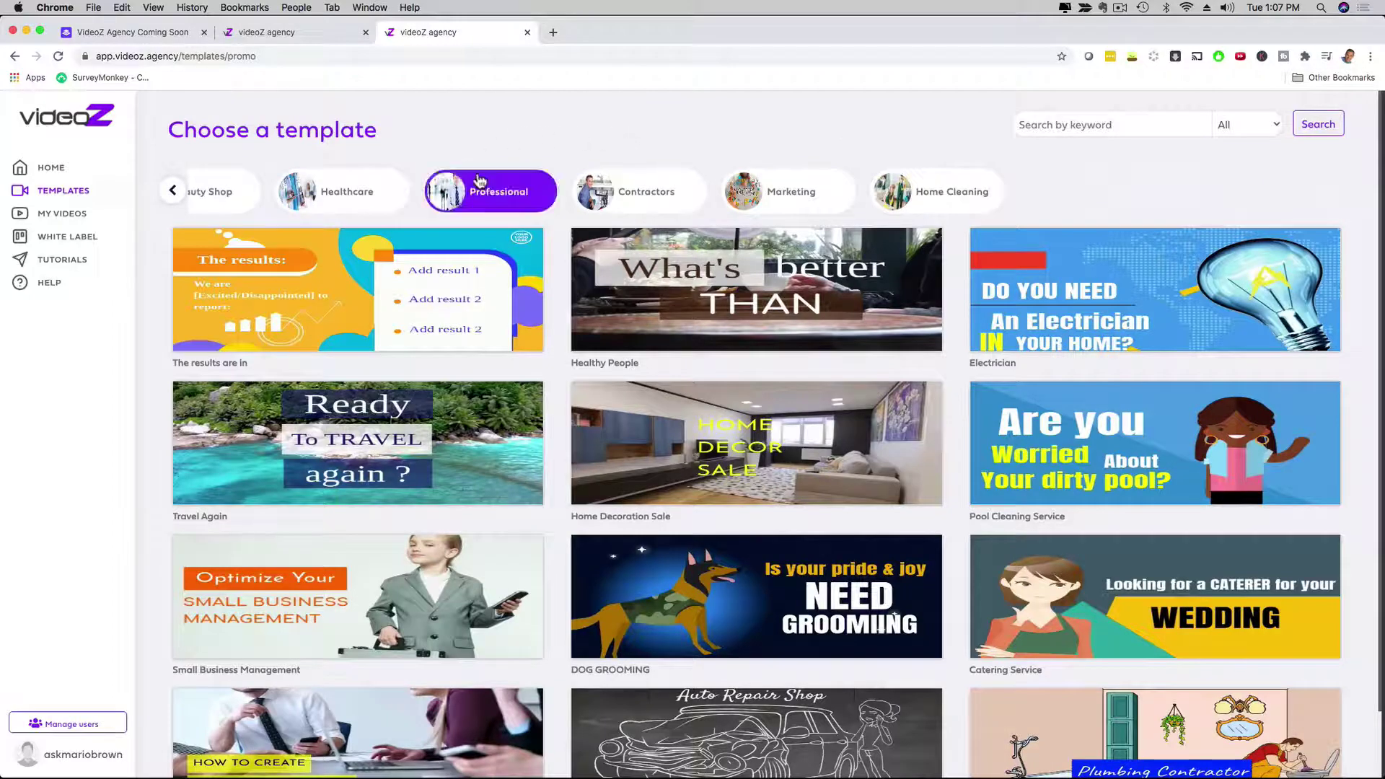
left_click(351, 192)
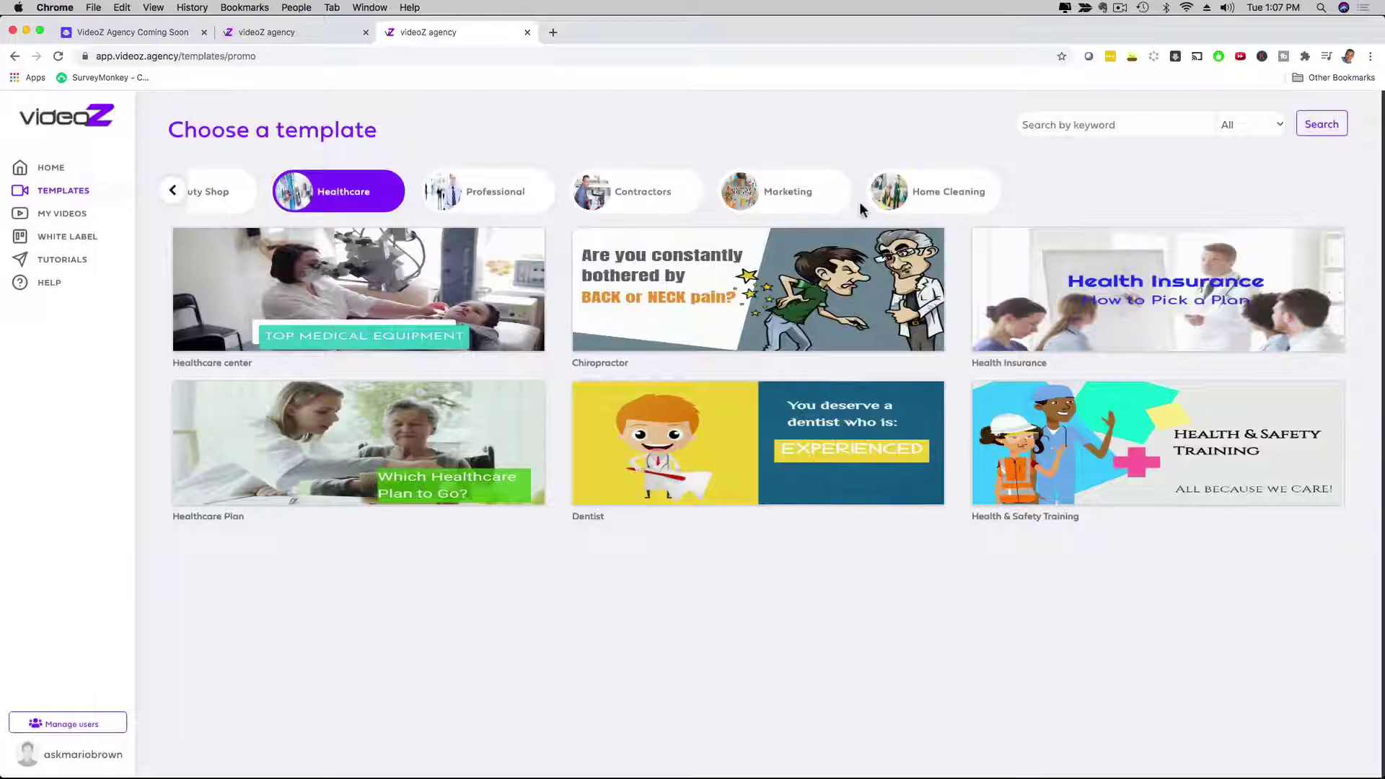
mouse_move(344, 306)
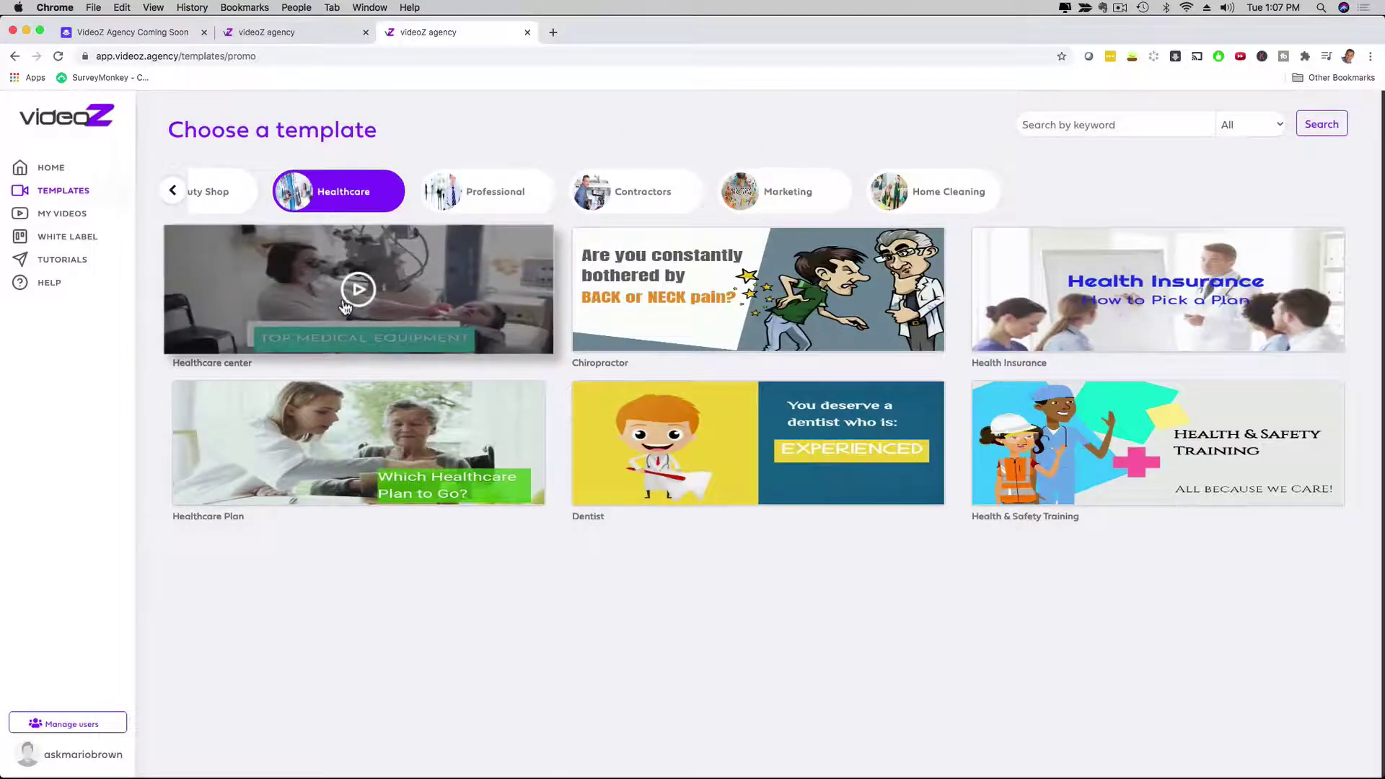
left_click(228, 326)
left_click(490, 319)
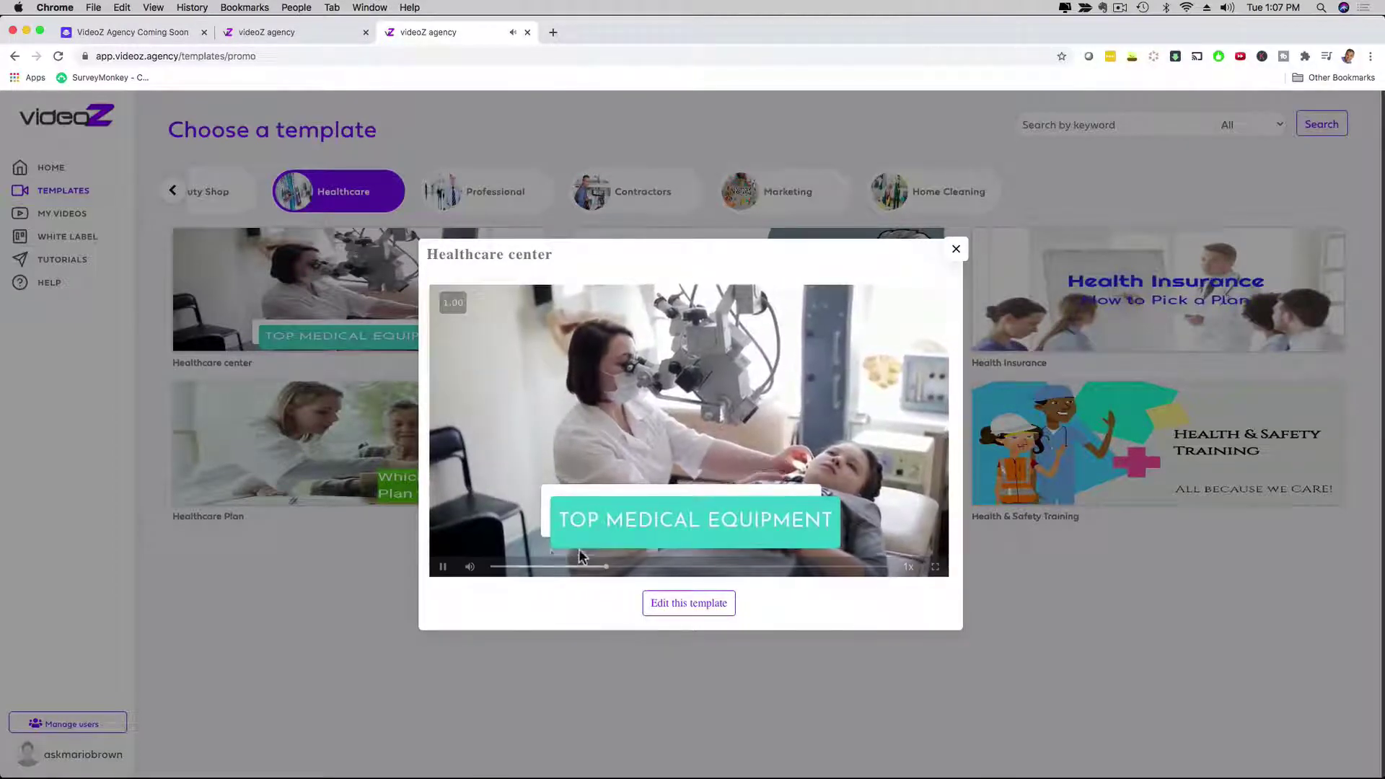
left_click(443, 566)
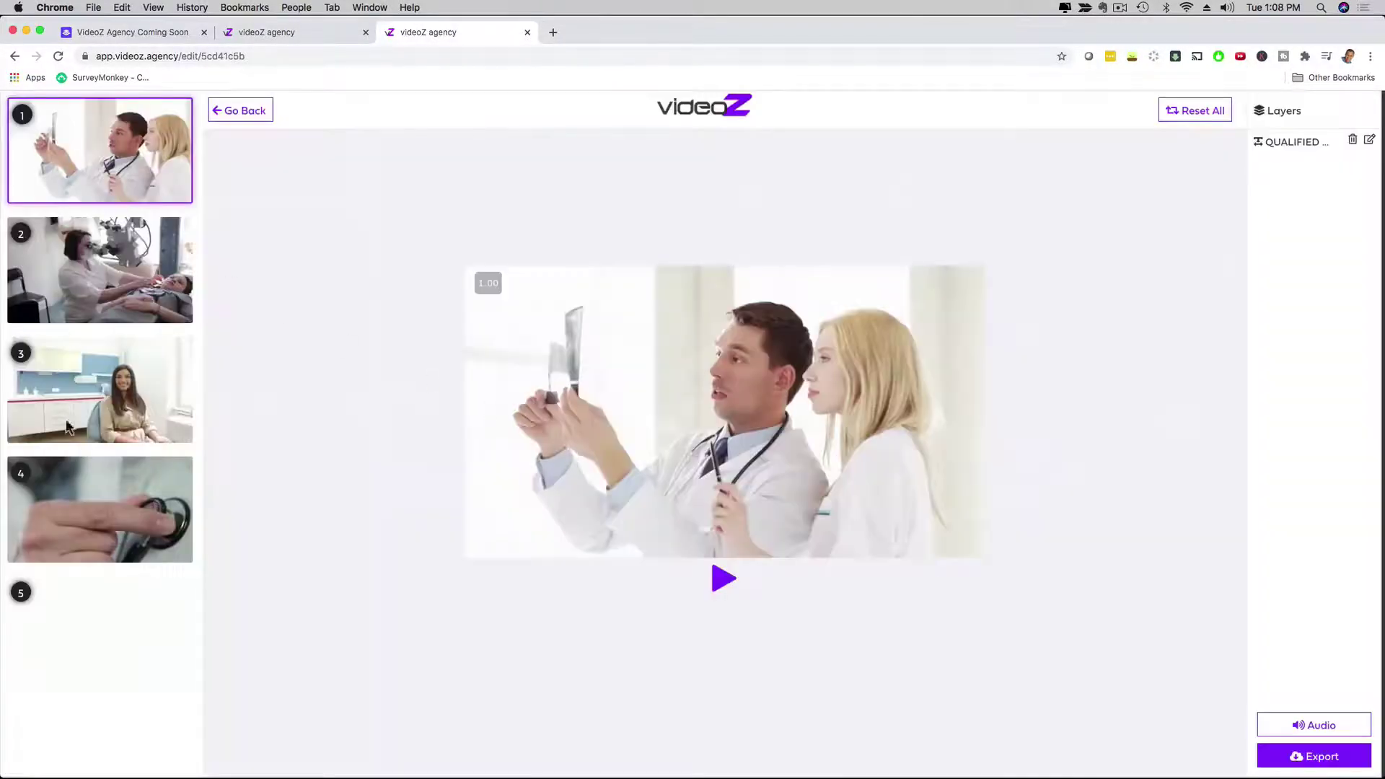
Step: Flip through scenes 1 to 4, then open scene 1's caption settings
left_click(103, 271)
left_click(91, 372)
left_click(84, 491)
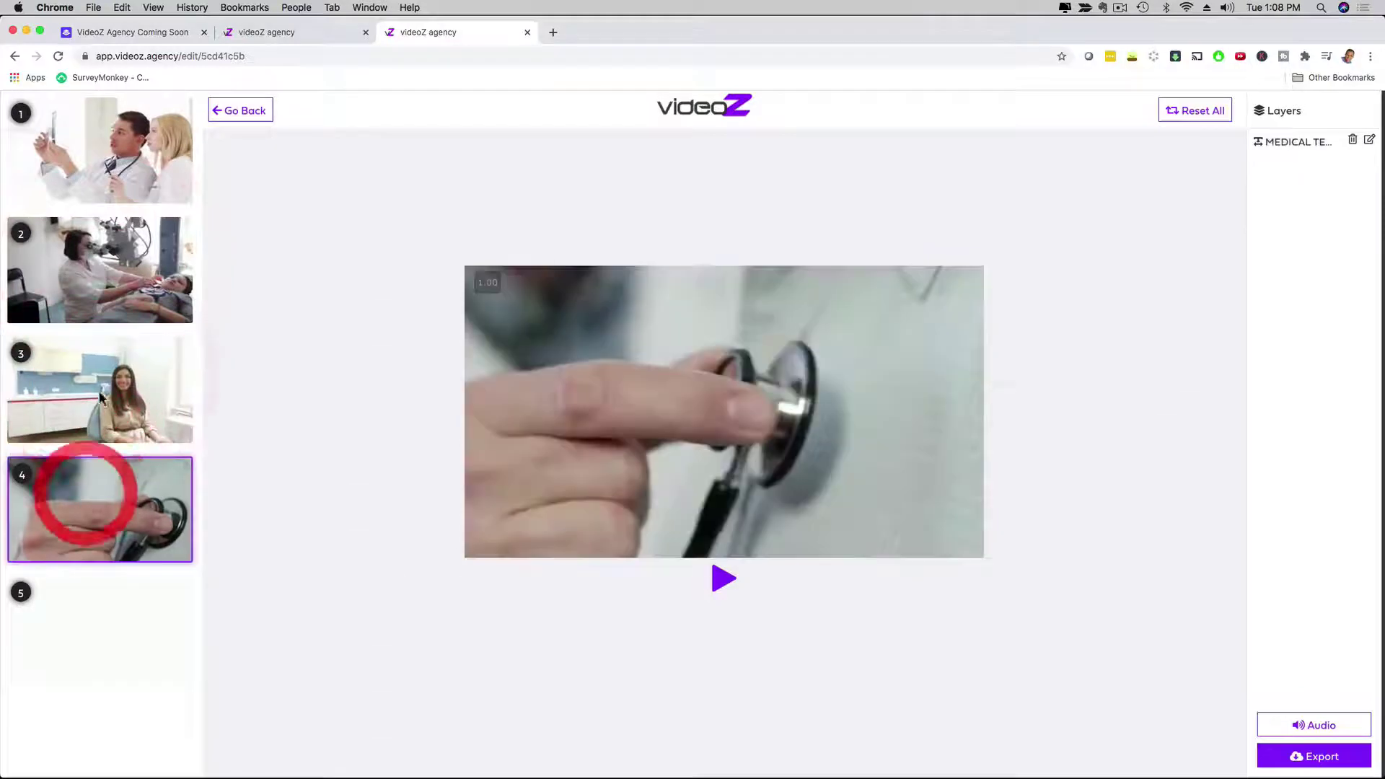
left_click(101, 186)
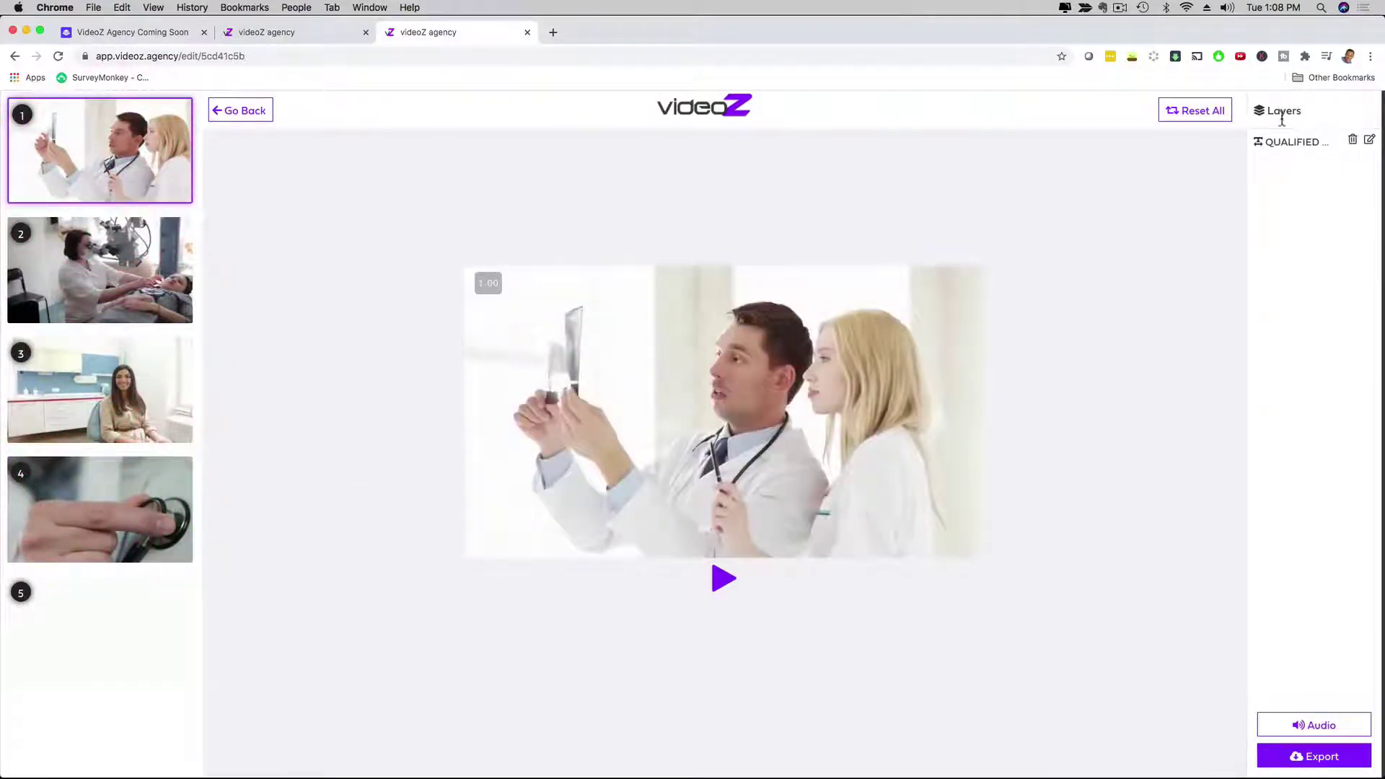
left_click(1368, 140)
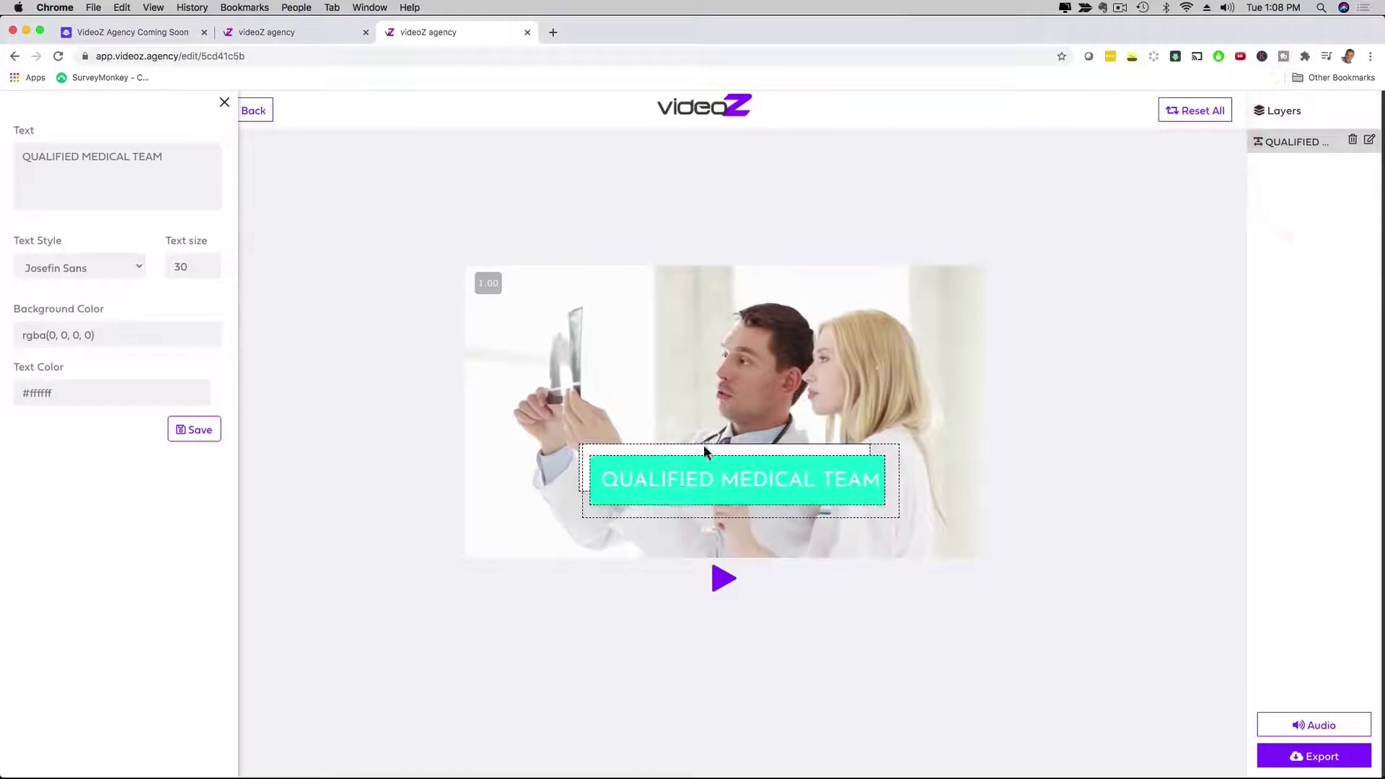
Step: Change scene 1's QUALIFIED MEDICAL TEAM caption to 'Medical Equipment In Miami' and save
left_click(646, 482)
left_click_drag(22, 157, 163, 157)
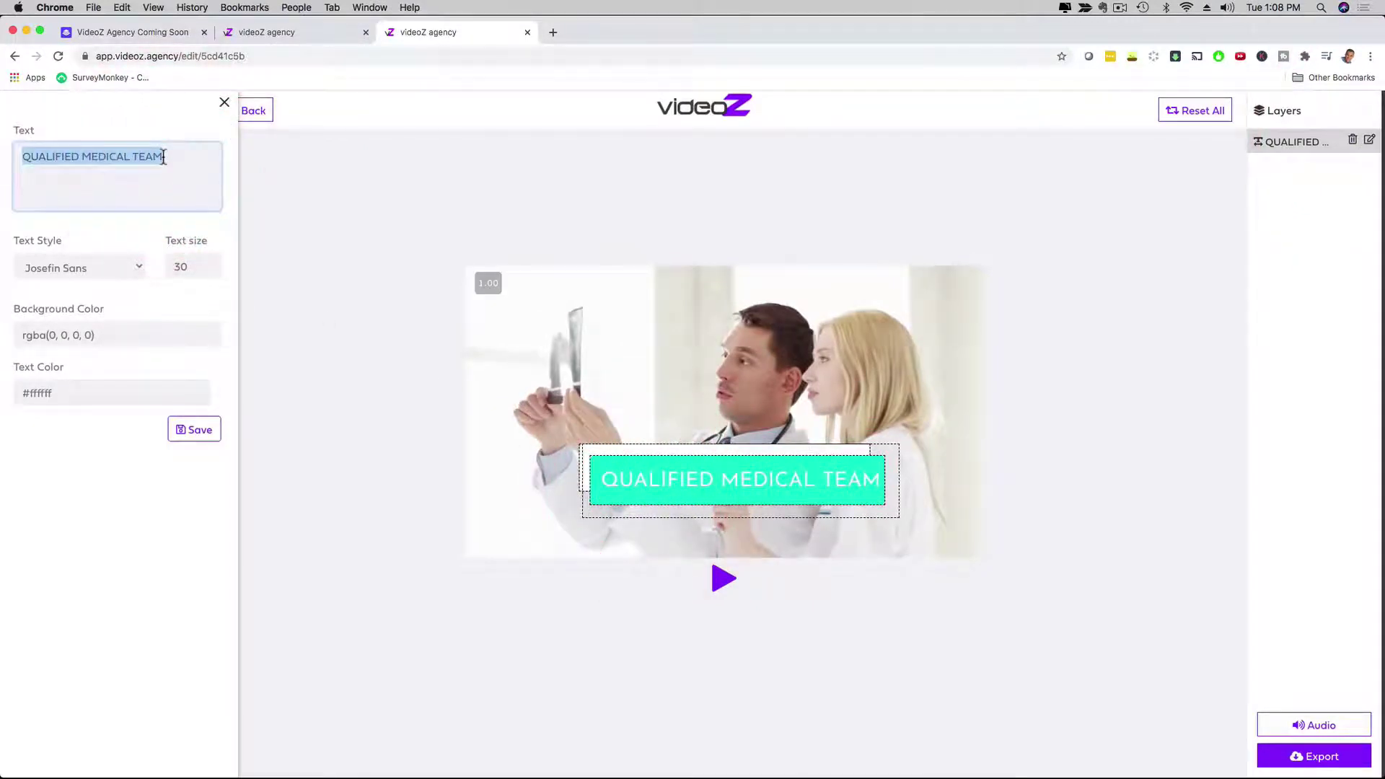
type("Medical Equ")
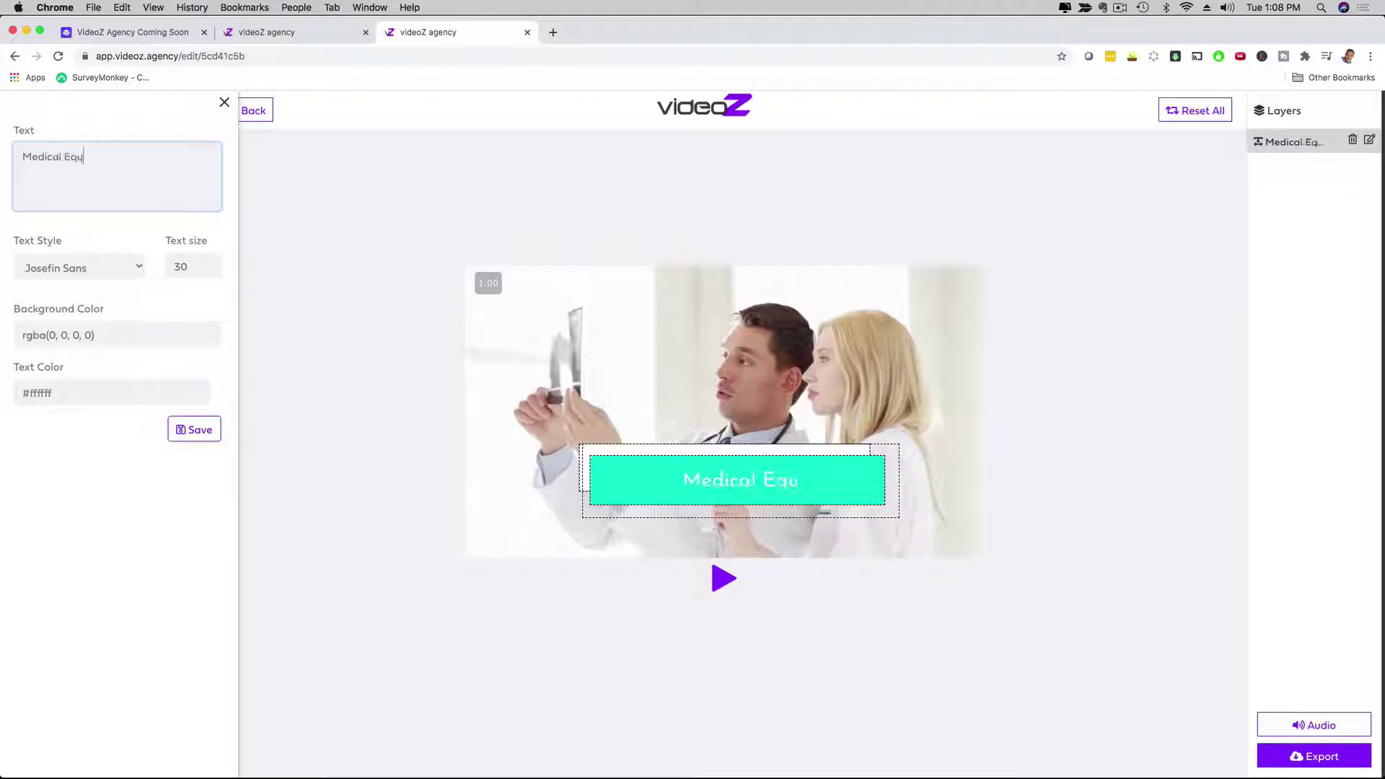
type("ipment")
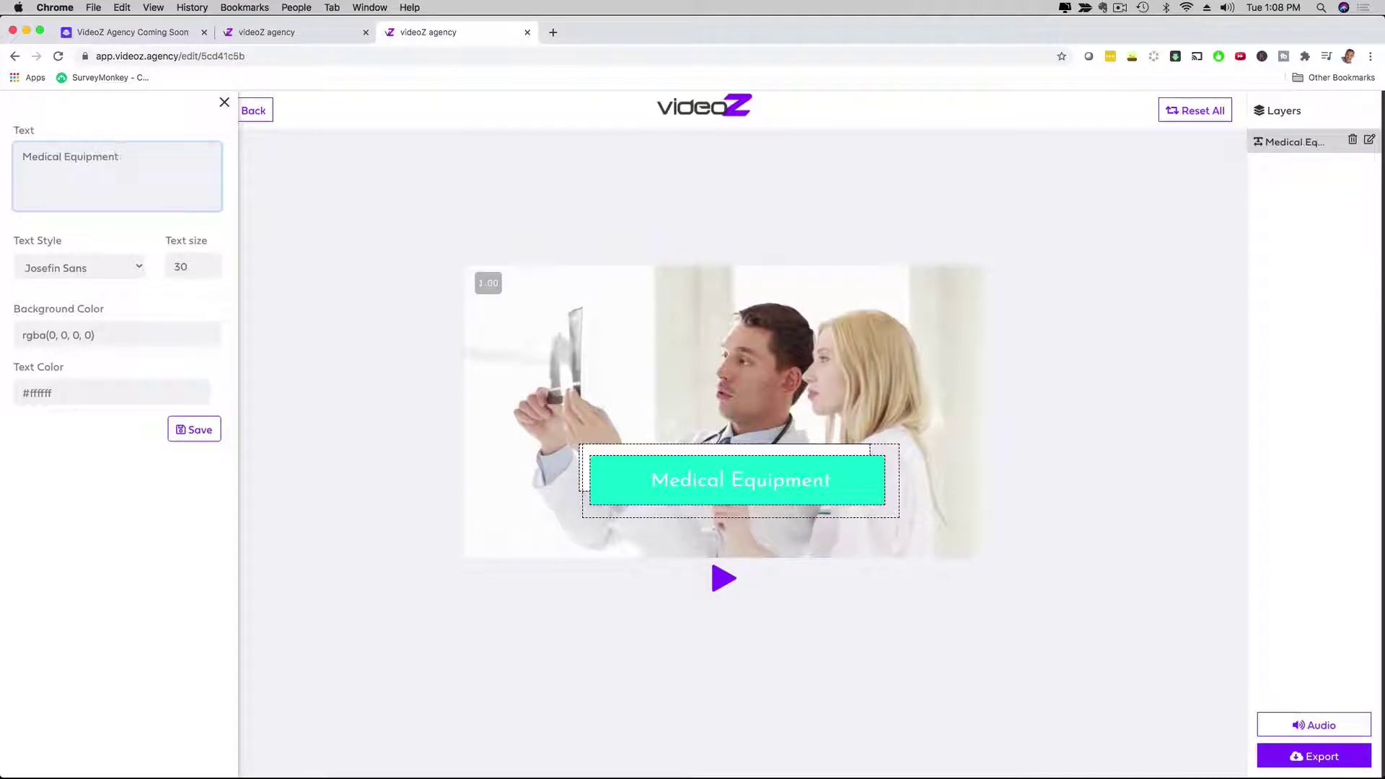
type(" In Miami")
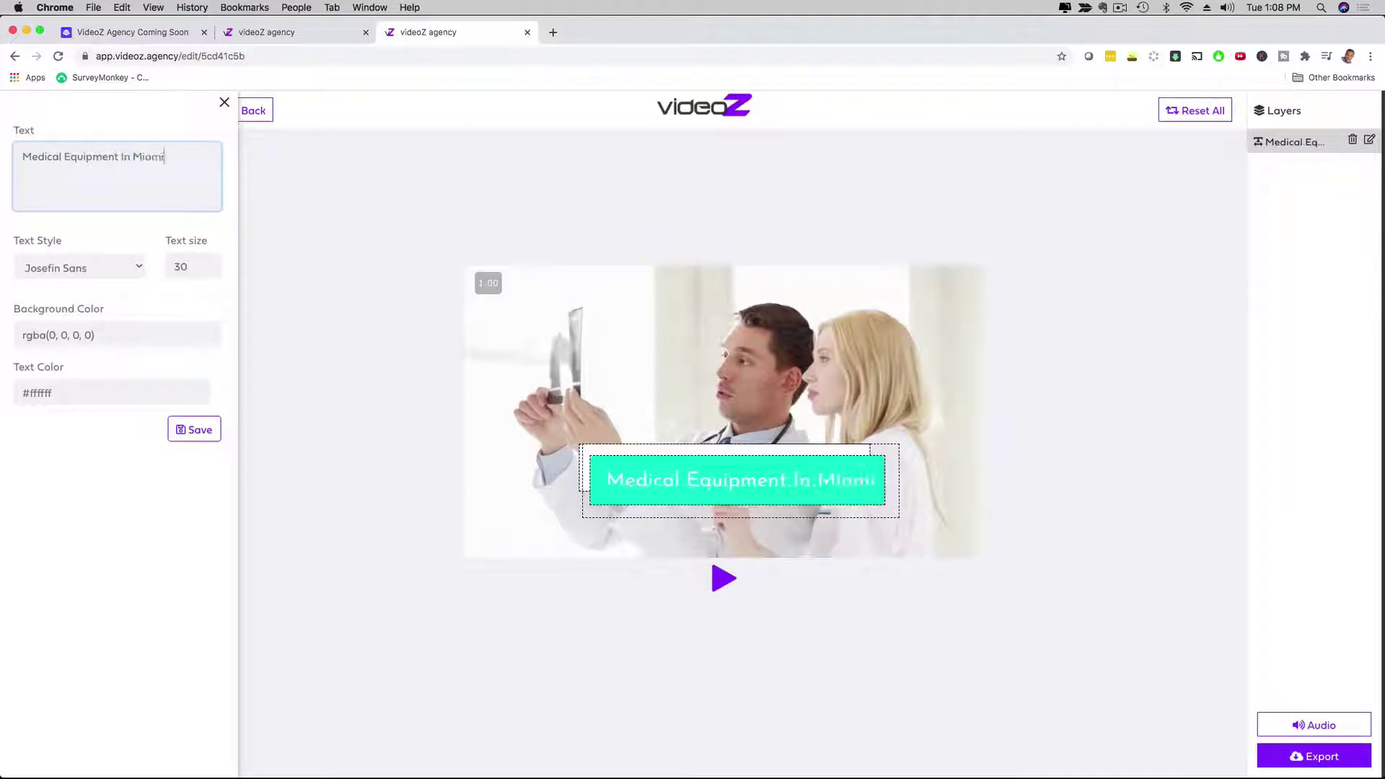
left_click(99, 266)
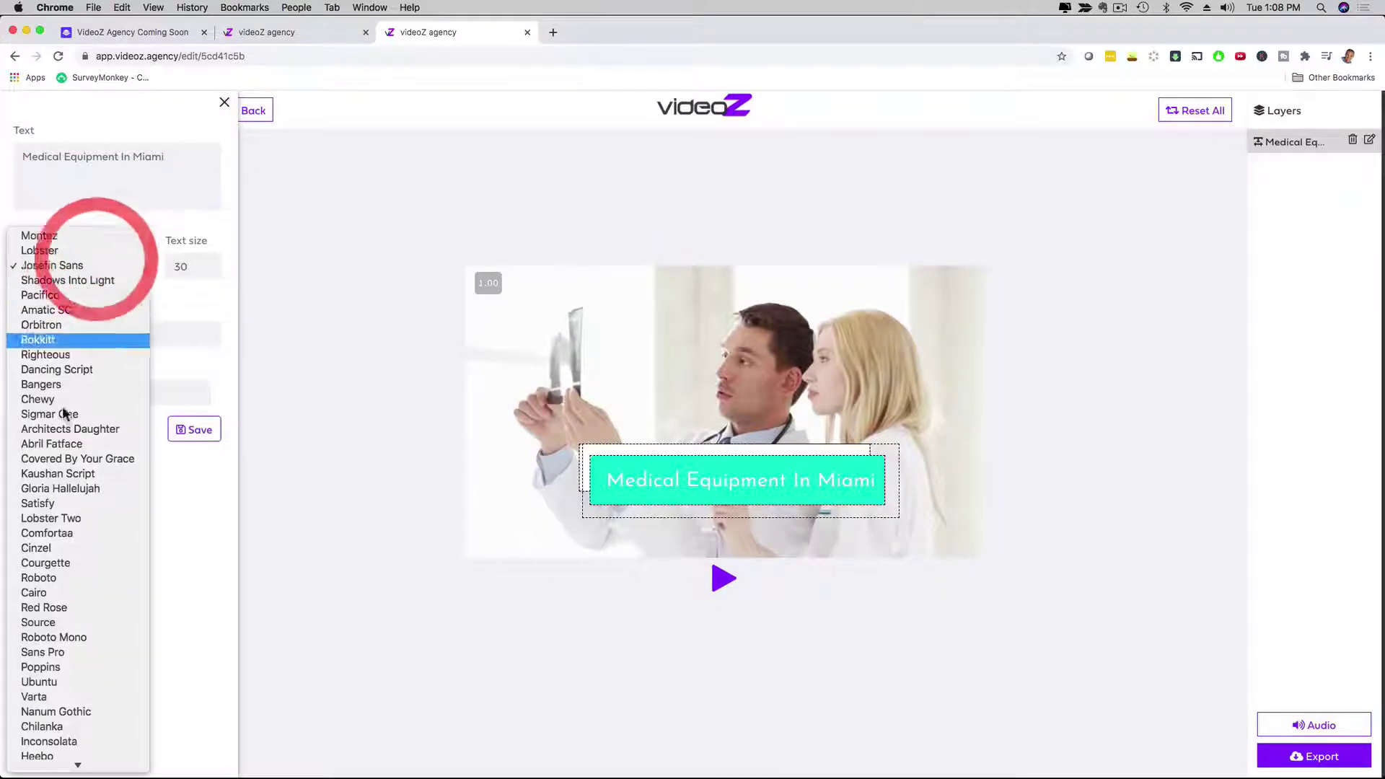
left_click(193, 284)
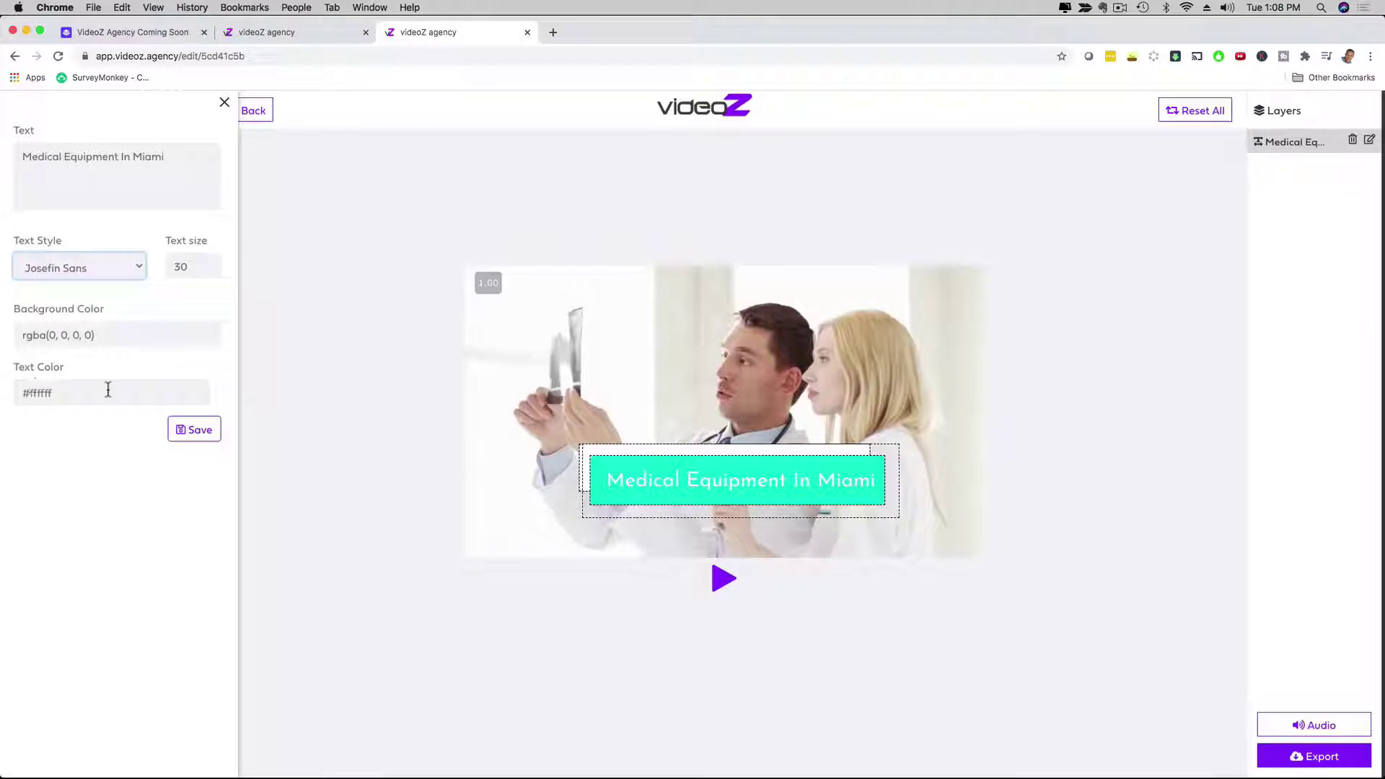
left_click(199, 432)
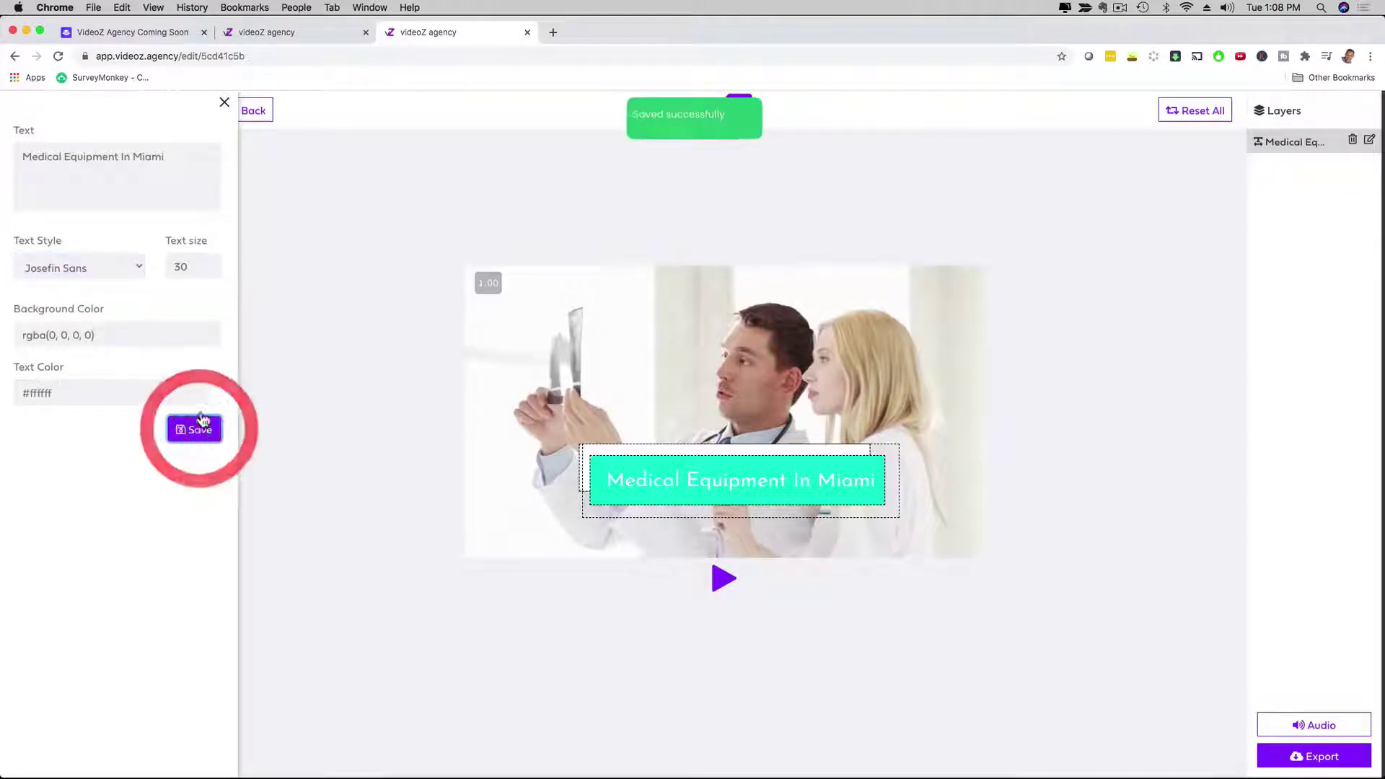
left_click(224, 103)
Step: On scene 2, replace TOP MEDICAL EQUIPMENT with 'Cutting Edge Technology', save, then select scene 3
left_click(136, 245)
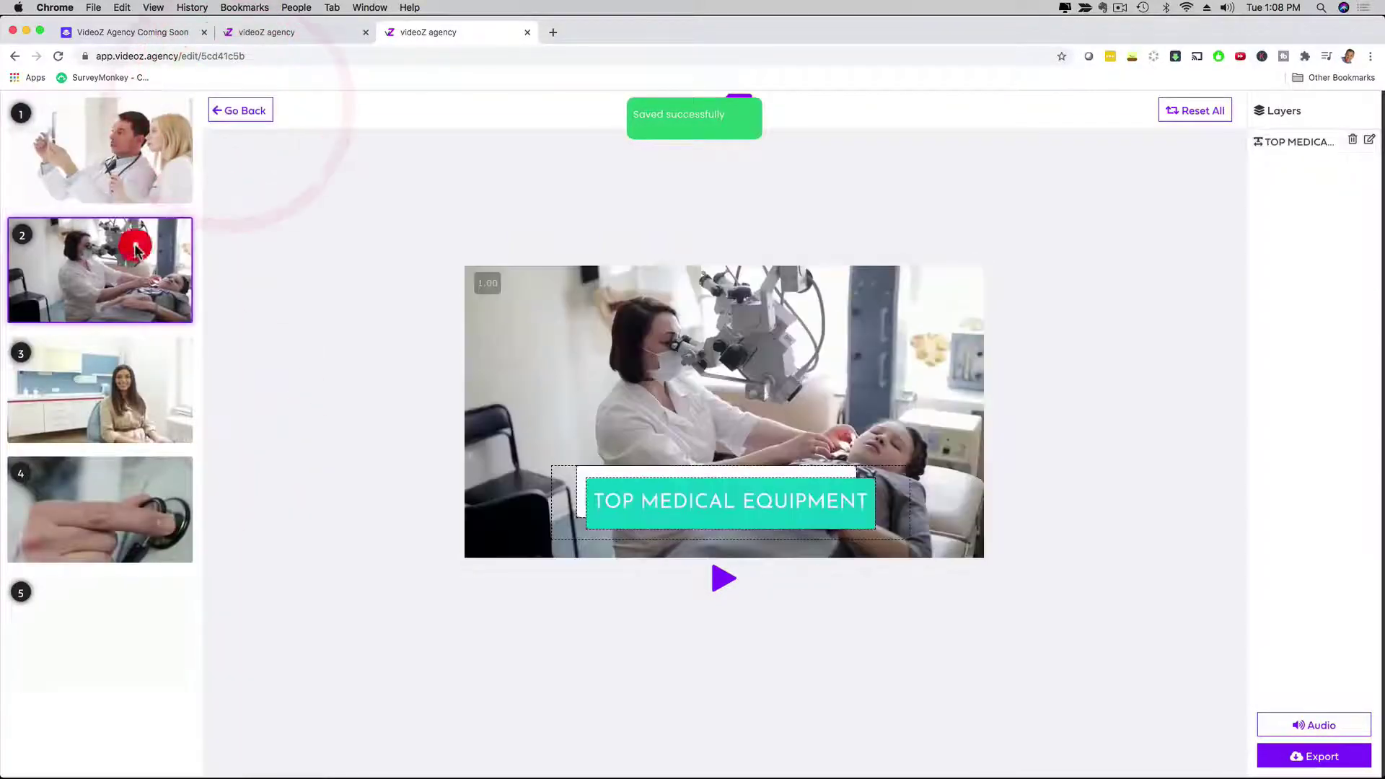
left_click(644, 526)
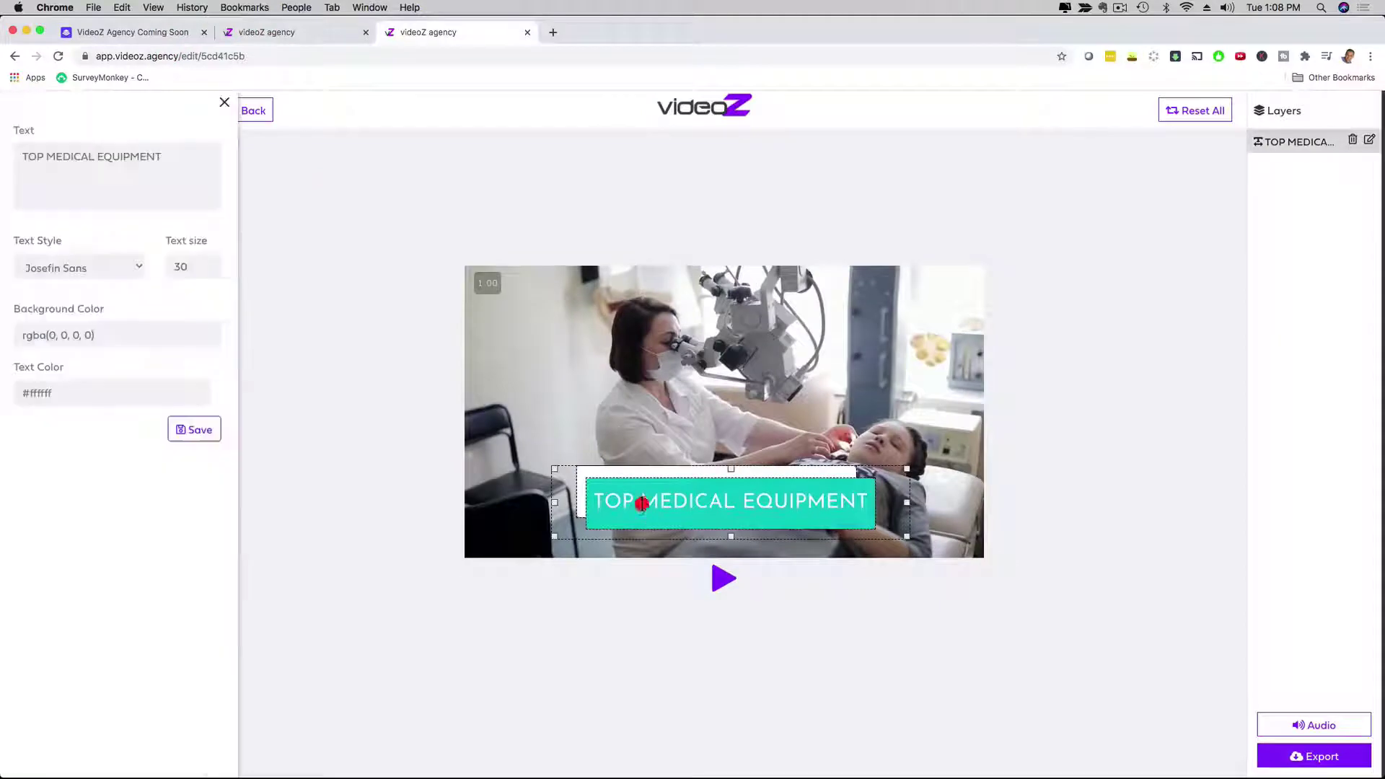
left_click_drag(163, 156, 2, 153)
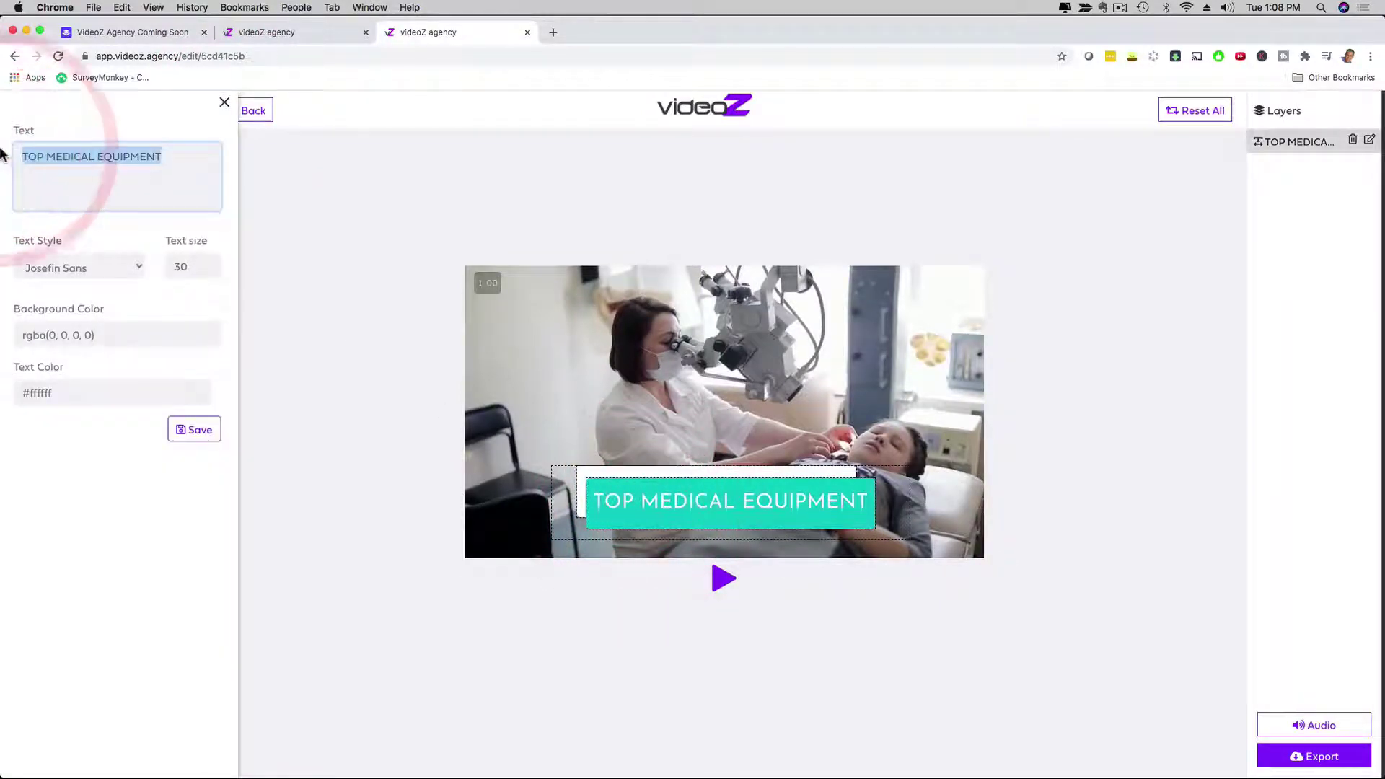
type("Cutting Edge ")
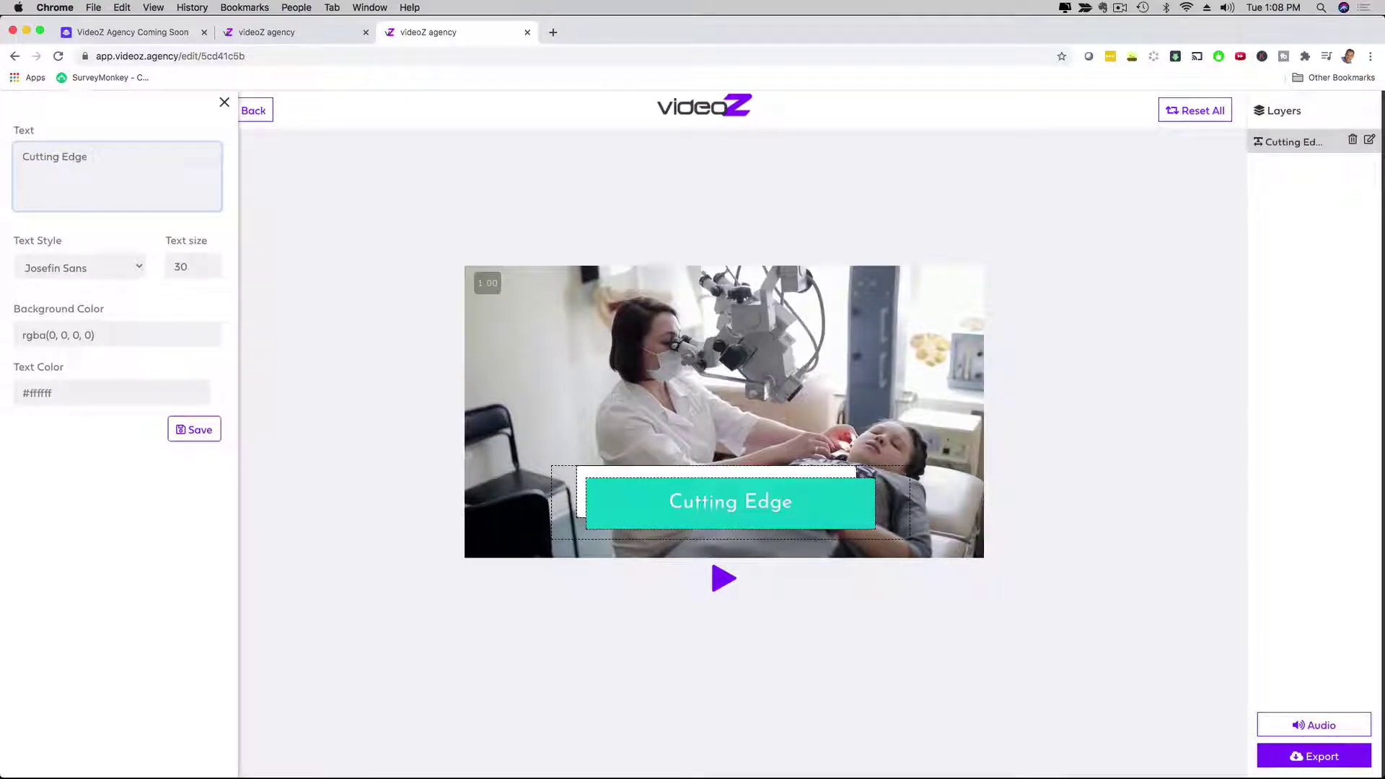
type("Technology")
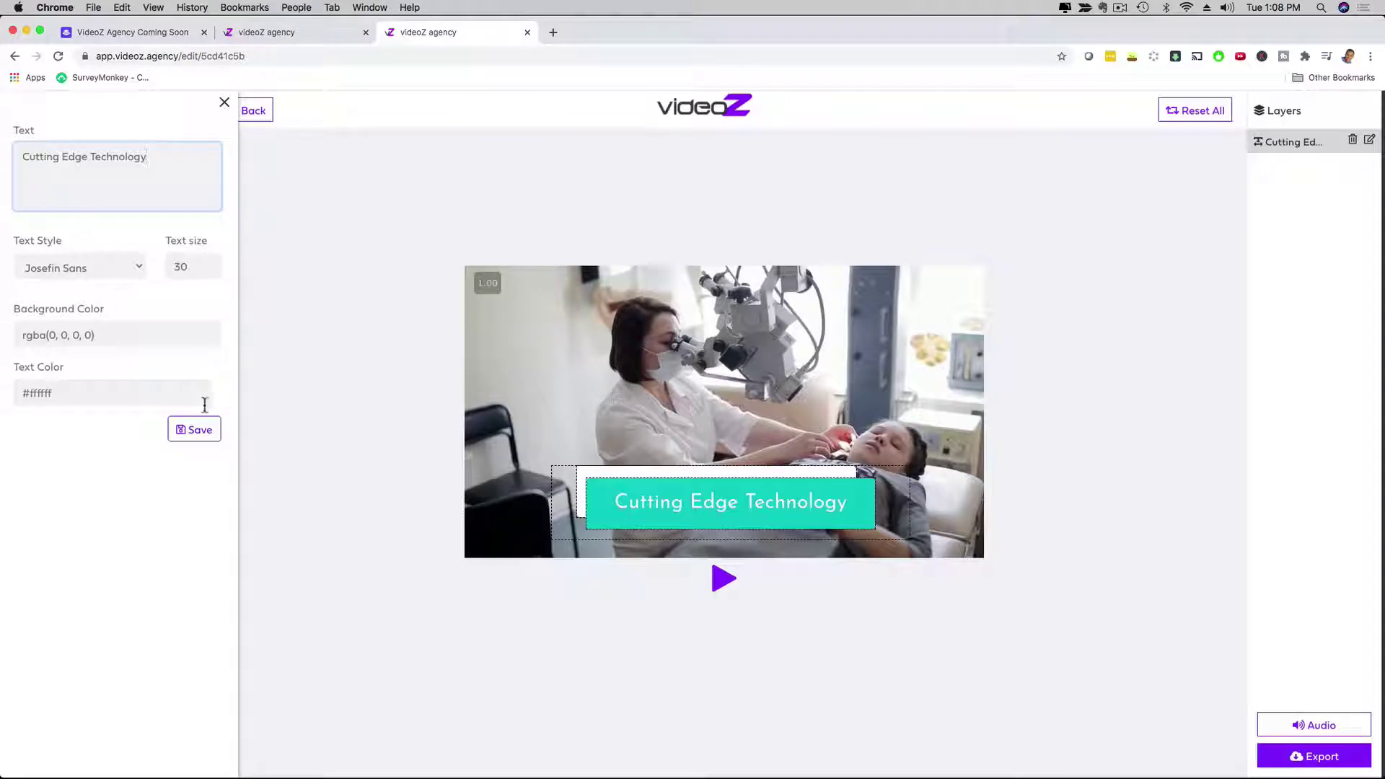
left_click(202, 429)
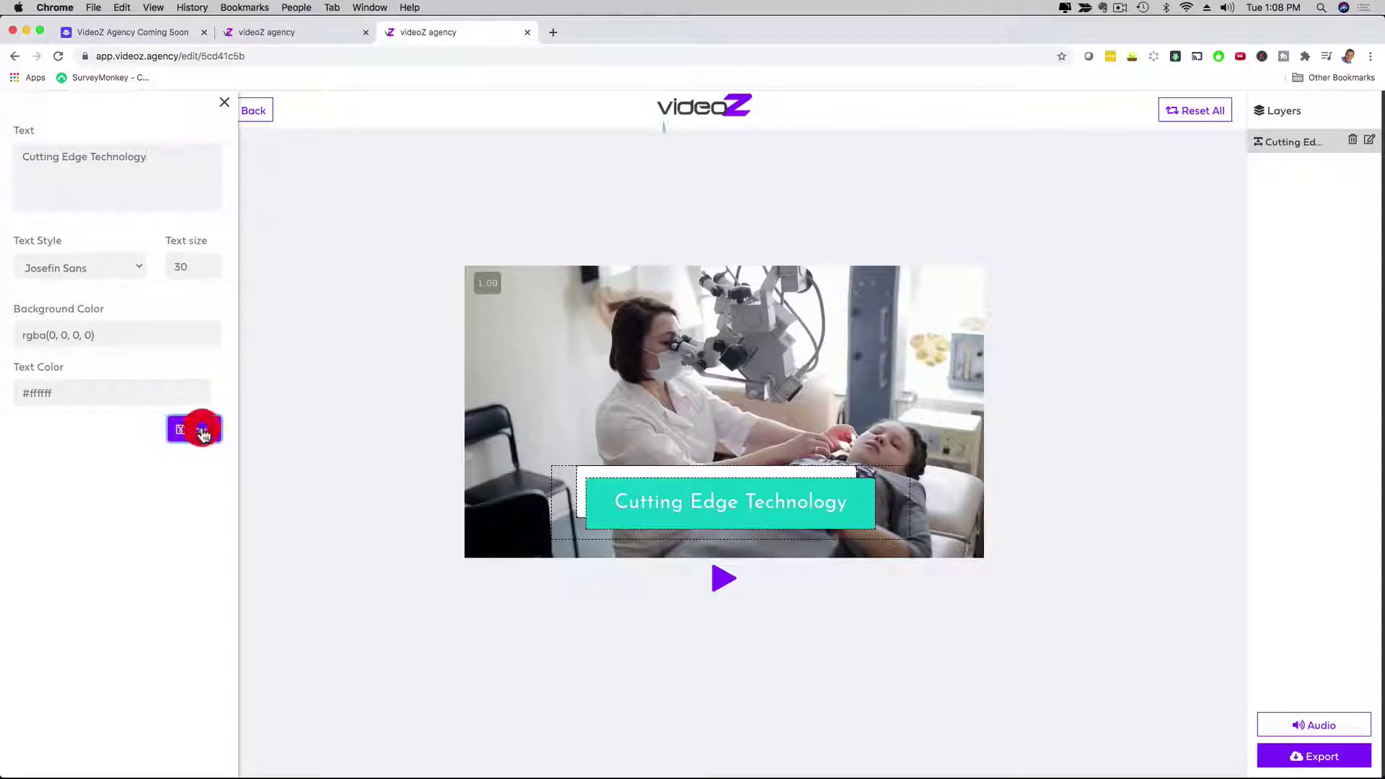
left_click(224, 103)
left_click(100, 389)
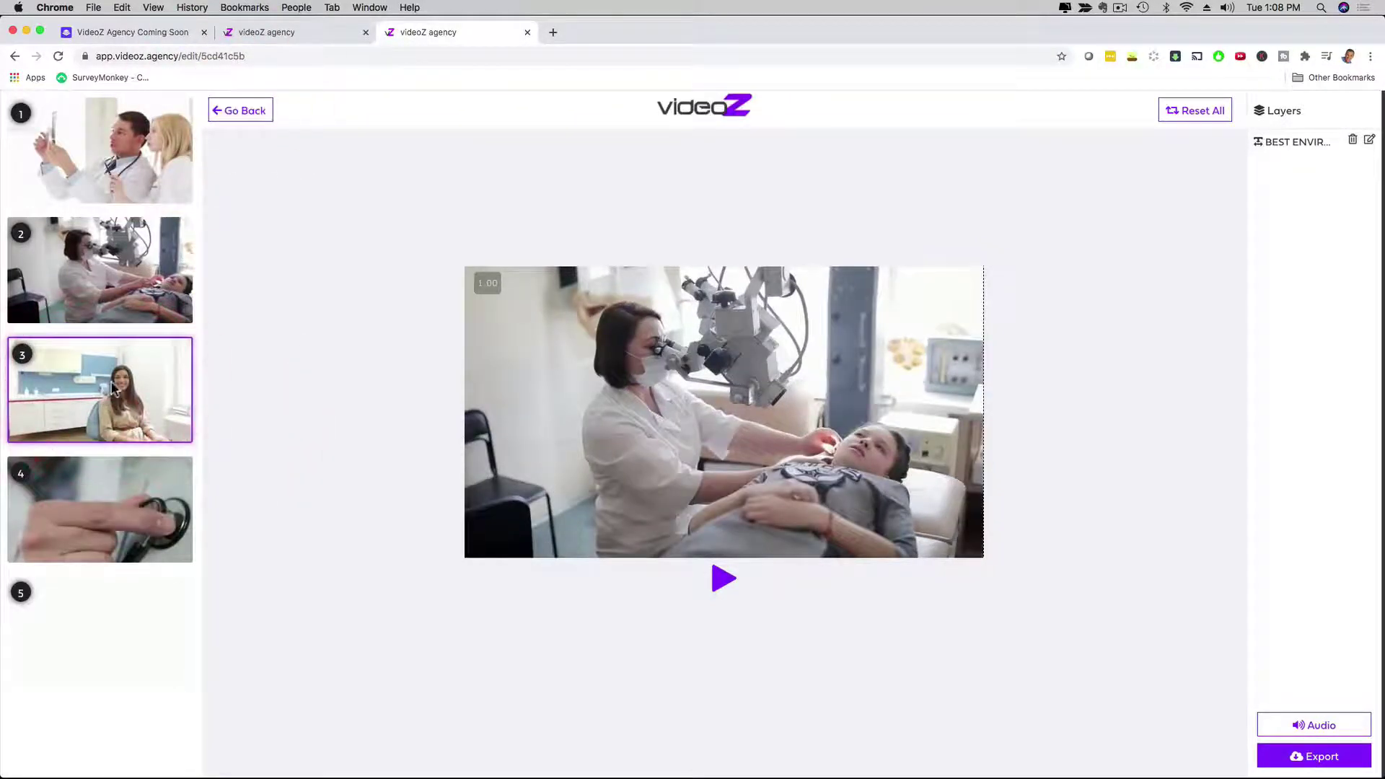
Step: Check the scene 3 caption and background music, then export the Healthcare center video
left_click(100, 388)
left_click(1369, 141)
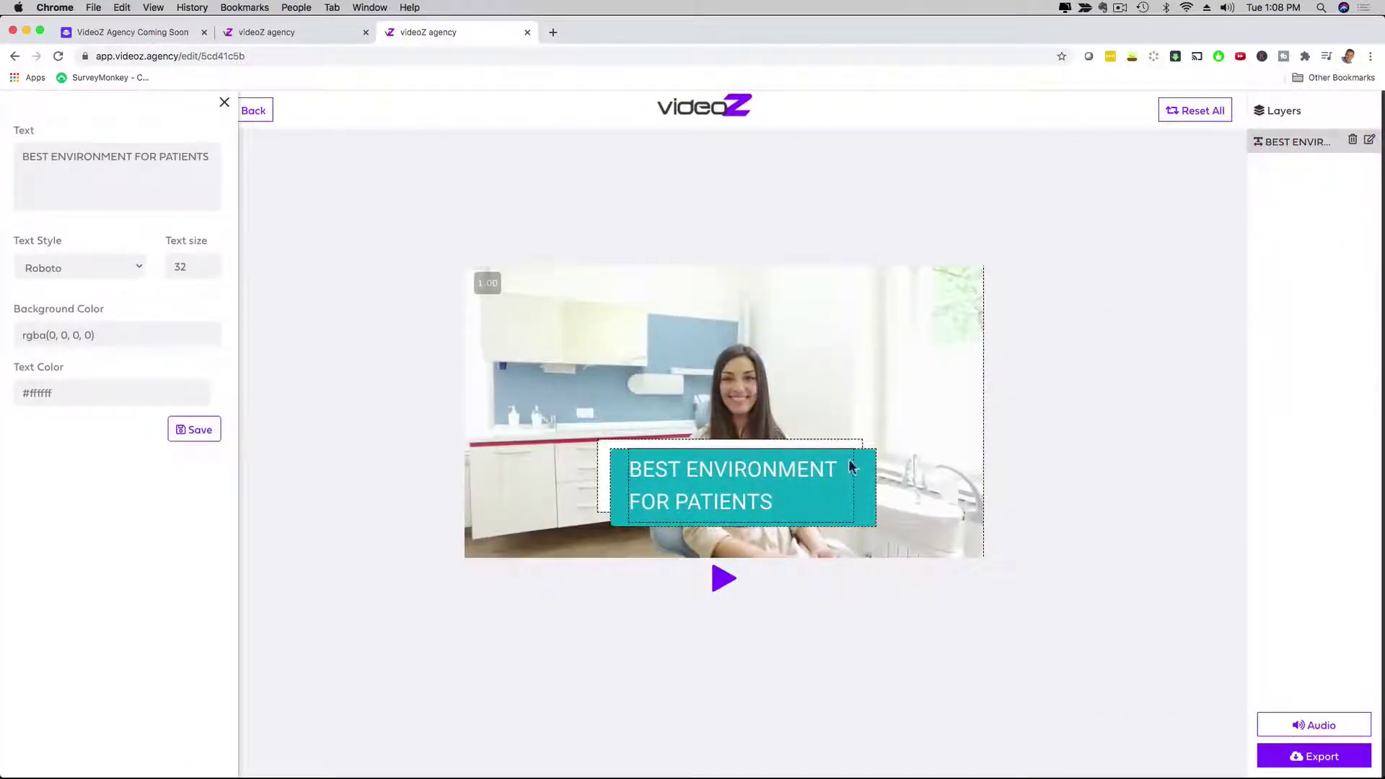
left_click(1309, 727)
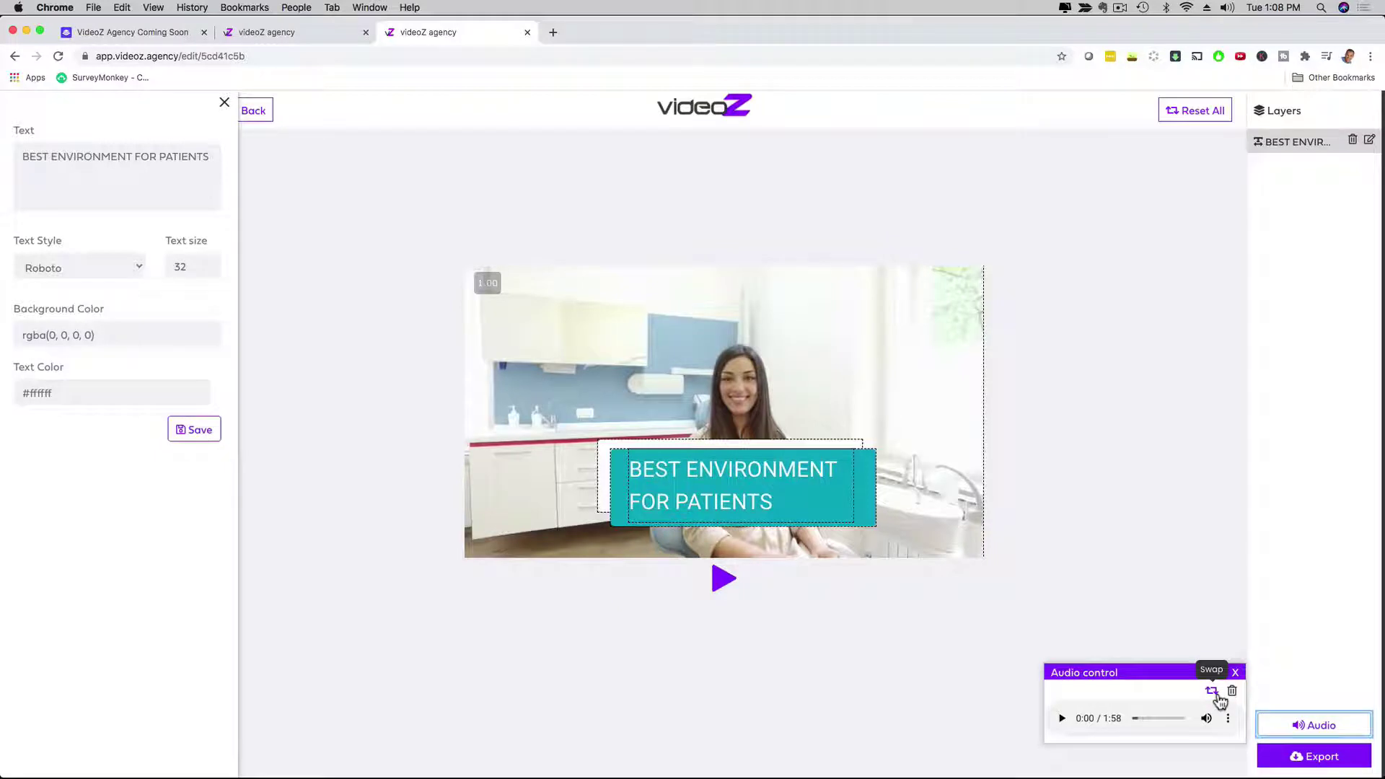
left_click(1233, 672)
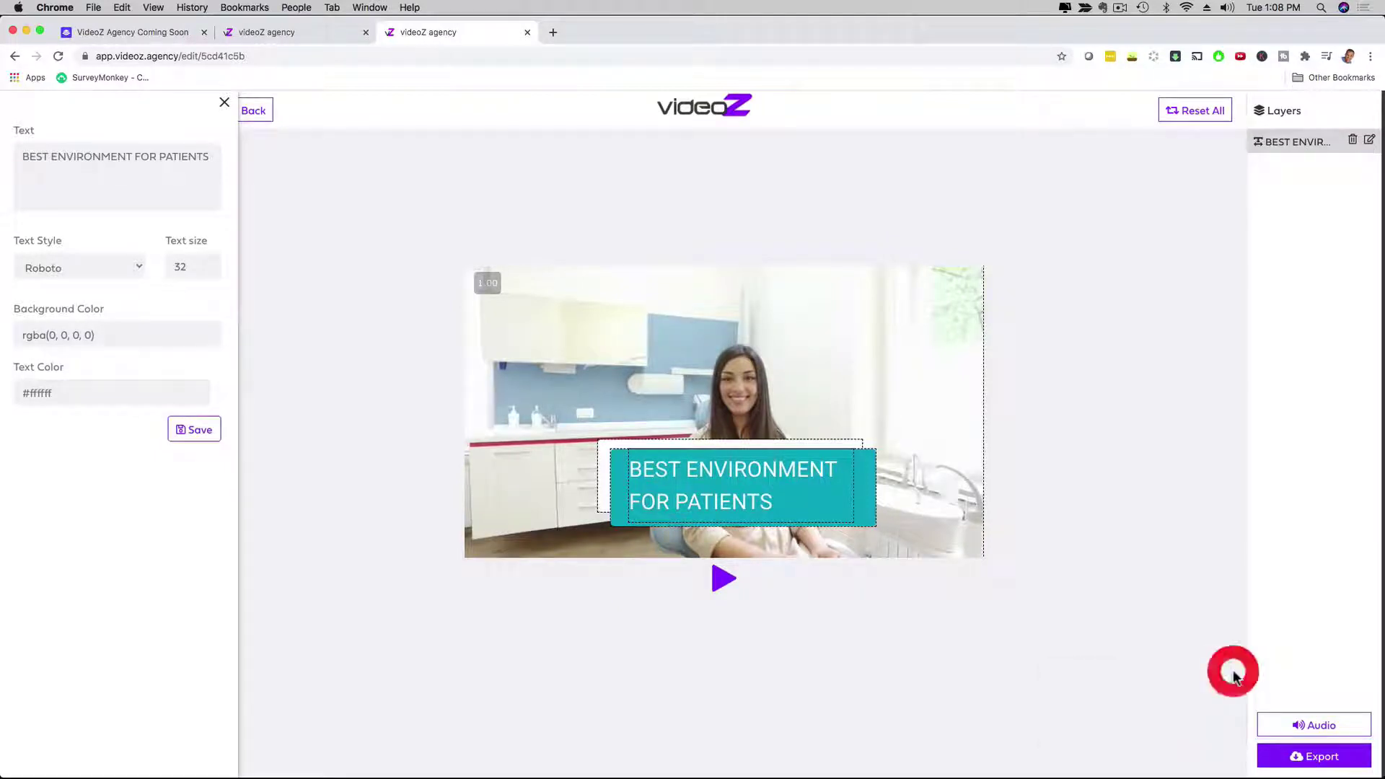
left_click(1295, 756)
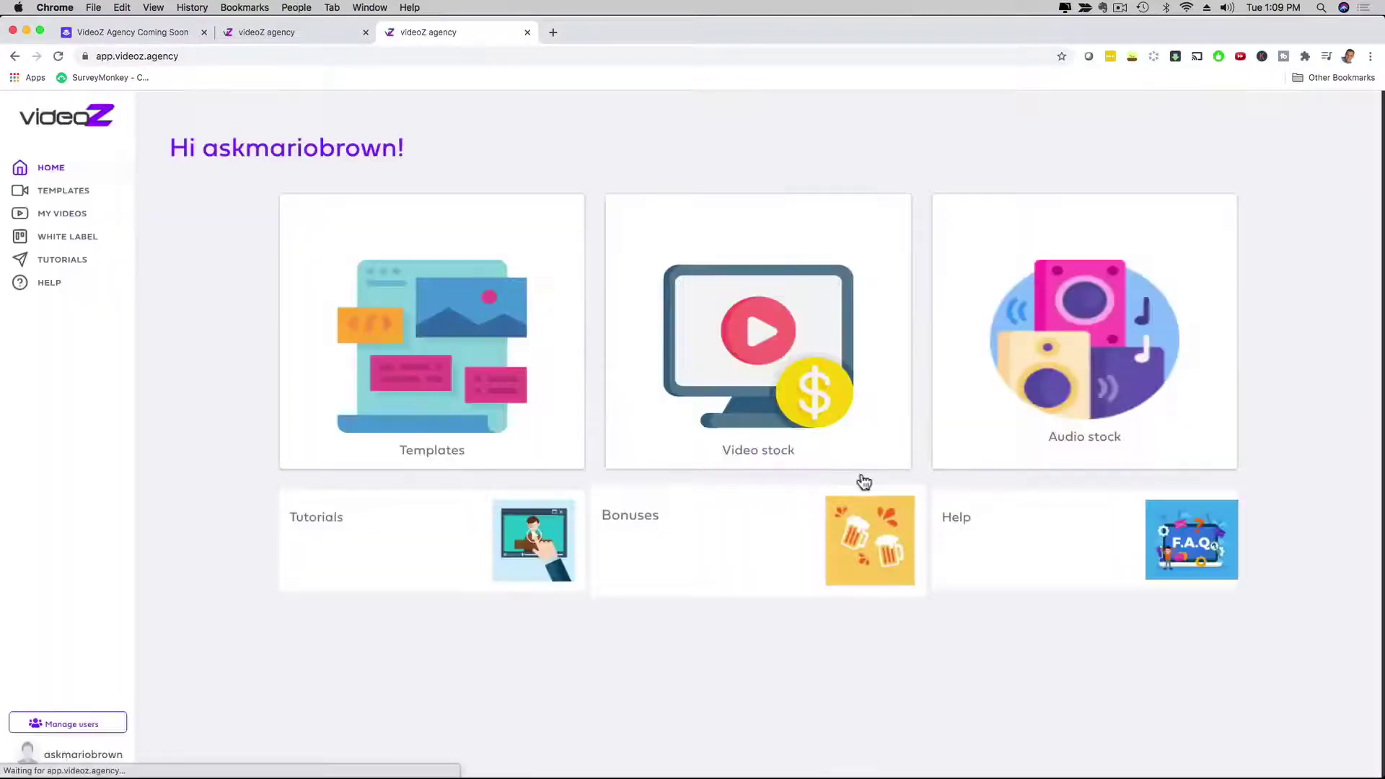
Step: Browse the Choose a template grid, scrolling down and back up through the templates
left_click(61, 191)
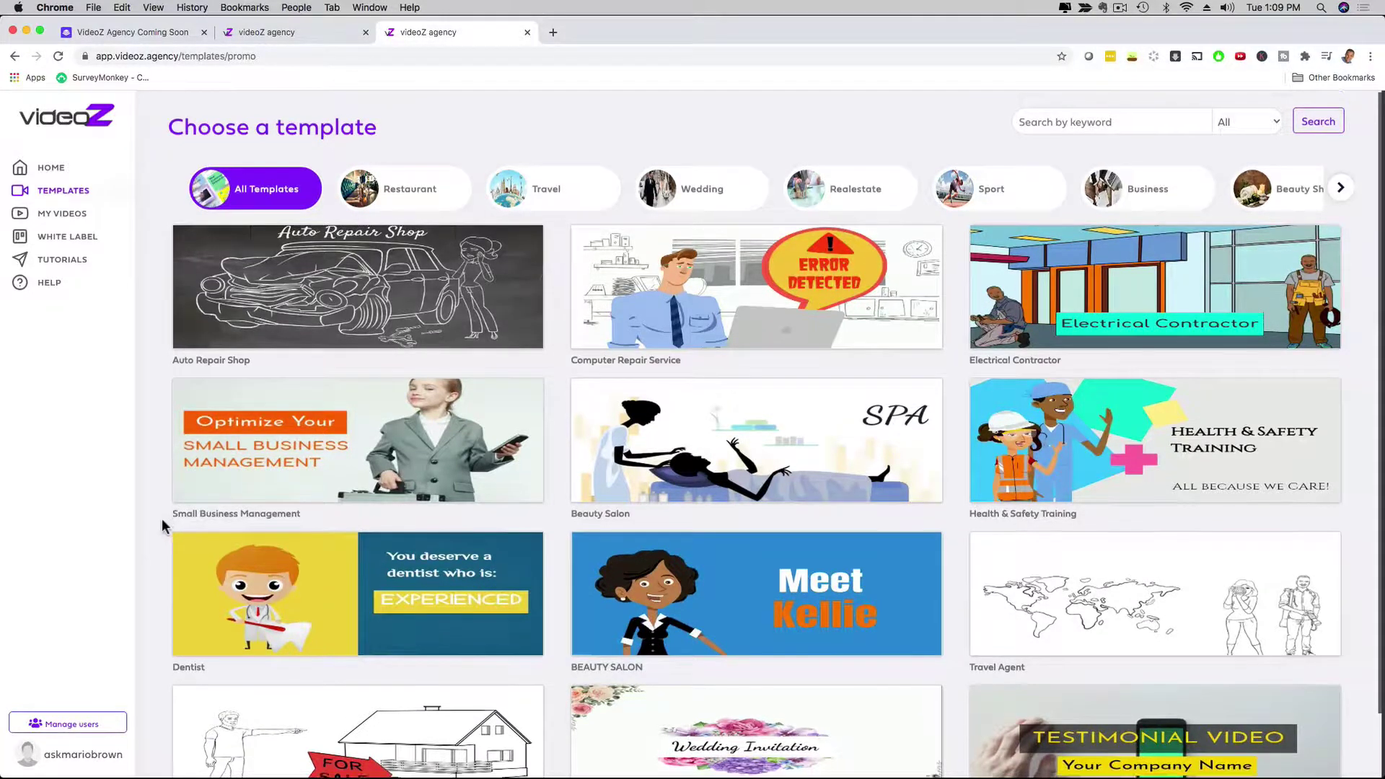
scroll(162, 518, "down", 3)
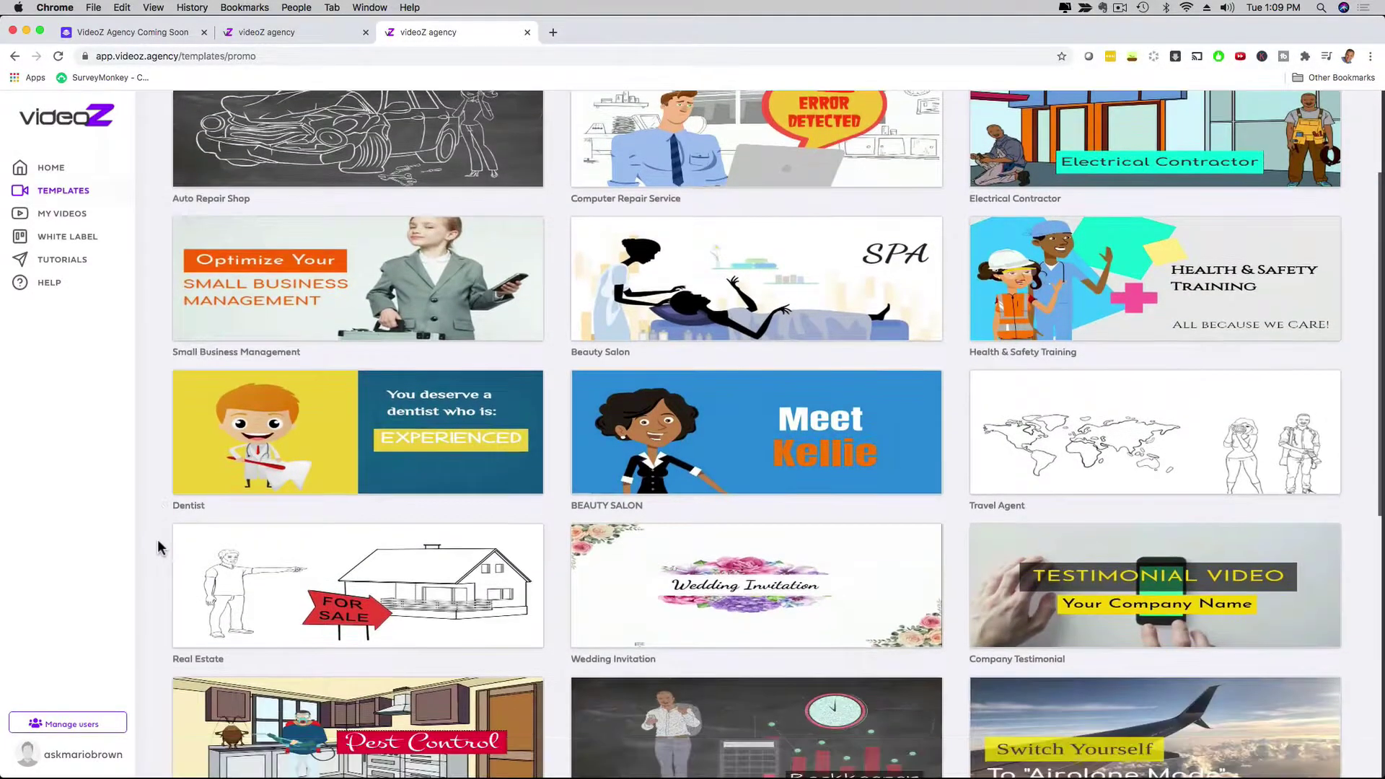
scroll(157, 539, "up", 3)
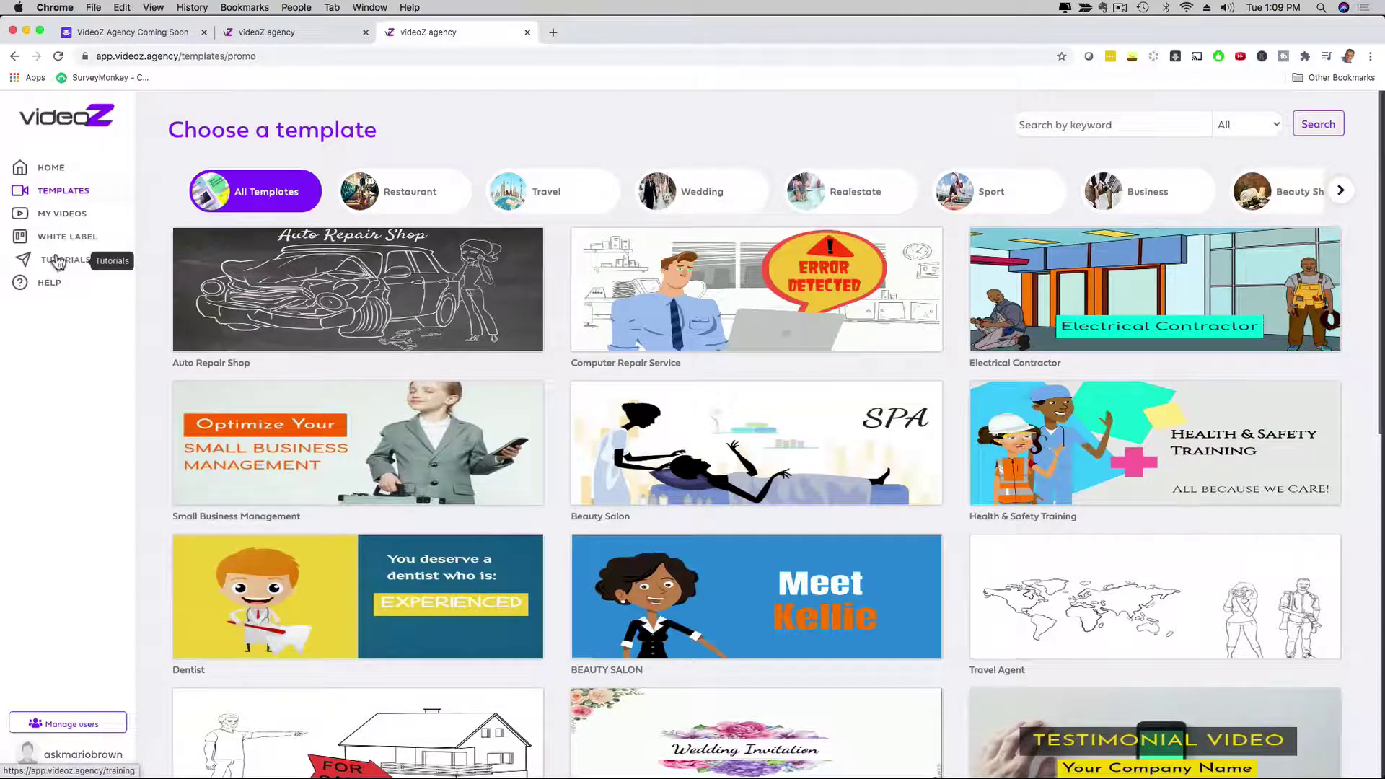
Step: Open My Videos and bring up the rendered Healthcare center video's preview
left_click(58, 213)
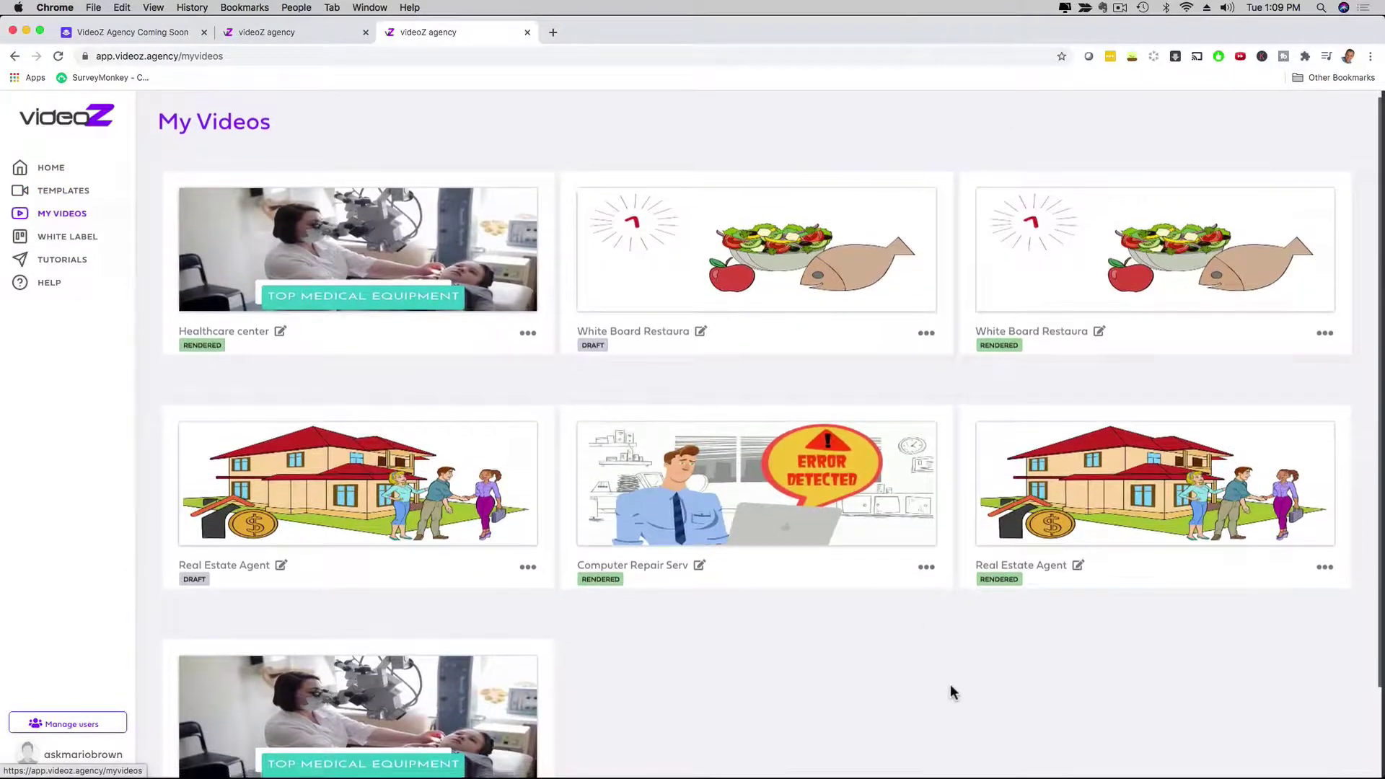
scroll(955, 693, "down", 3)
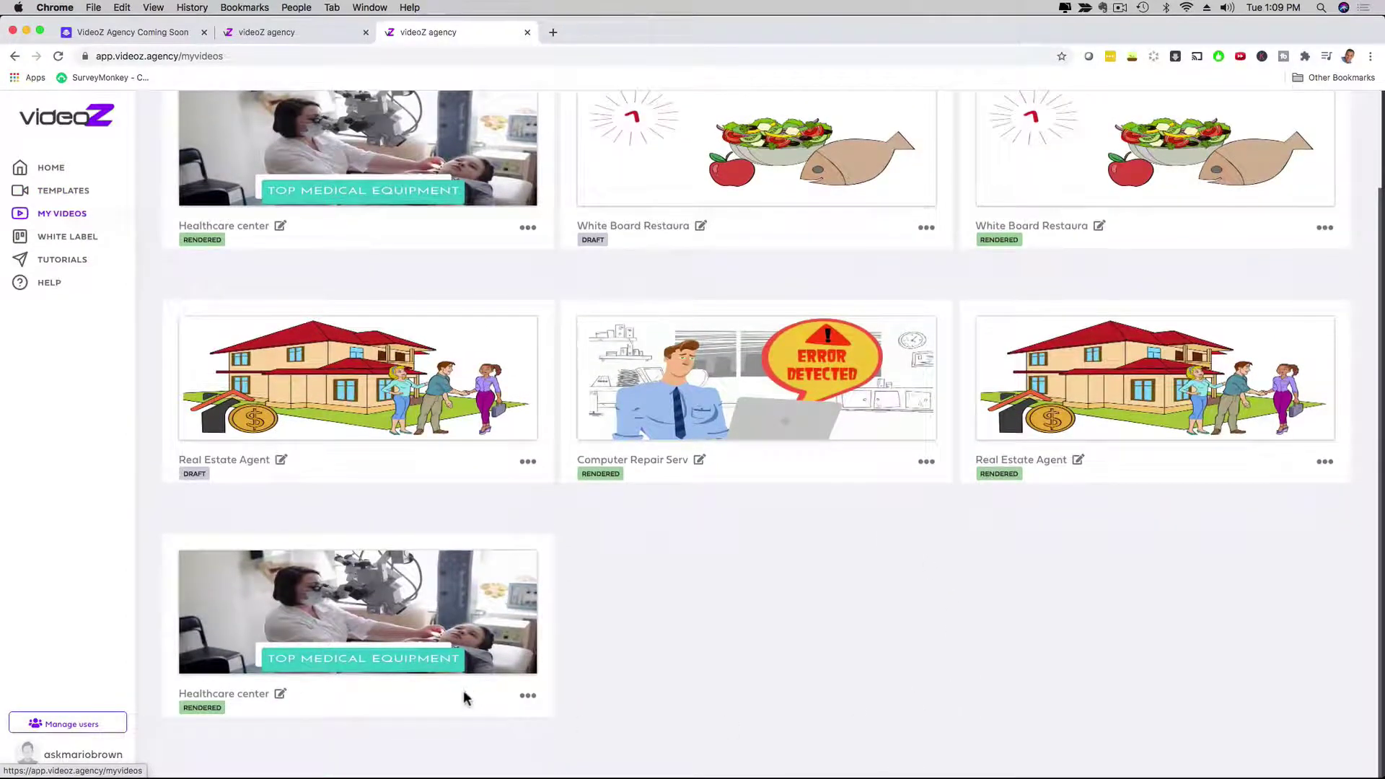
left_click(223, 641)
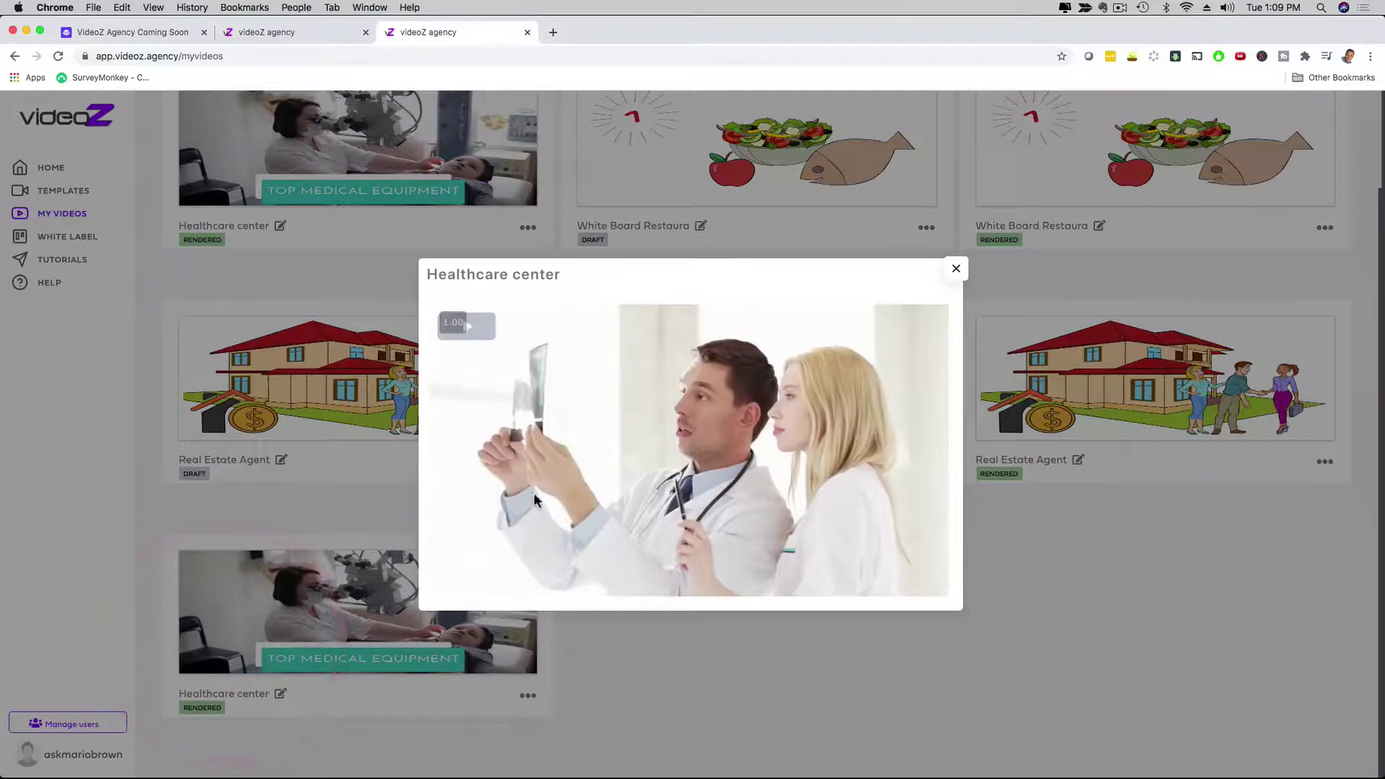
Step: Play and pause the preview, seek back to the Cutting Edge Technology scene, then close it
left_click(483, 339)
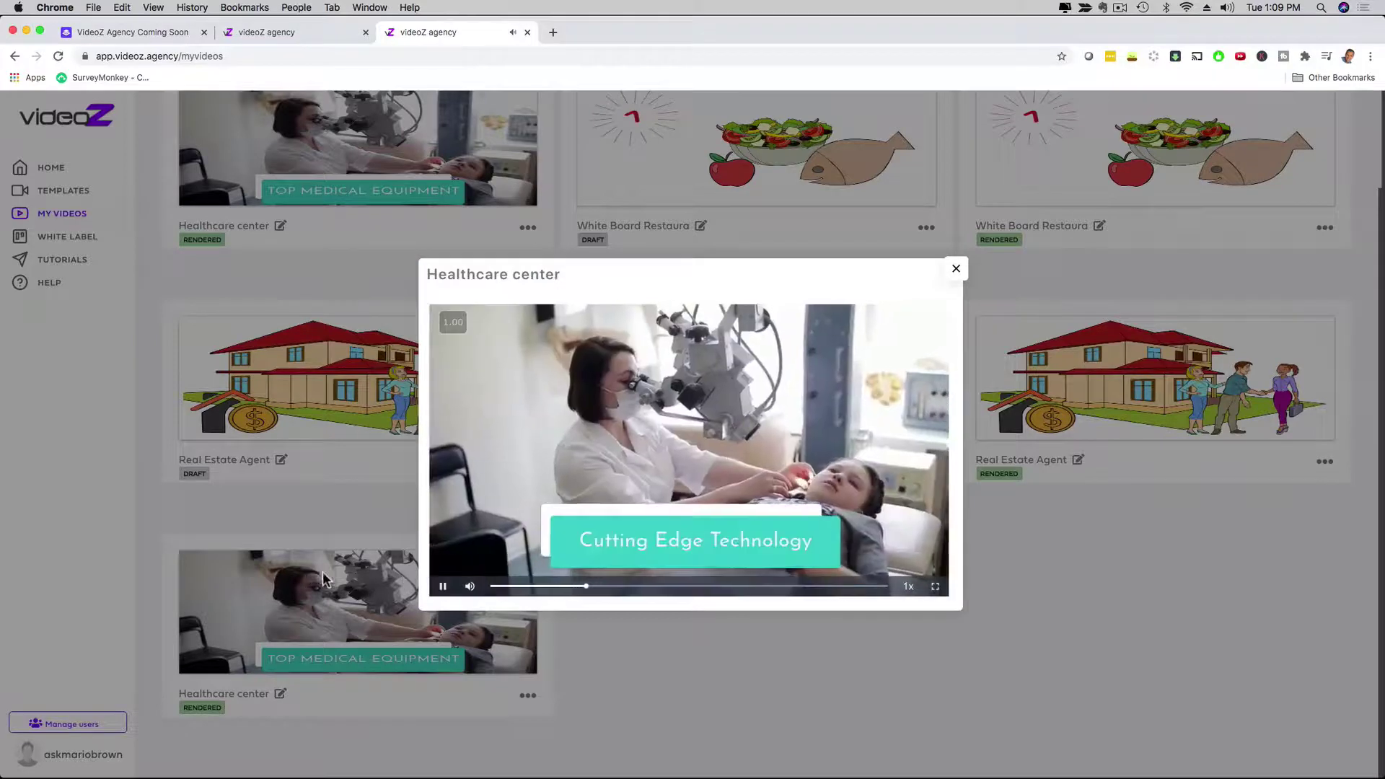
left_click(443, 586)
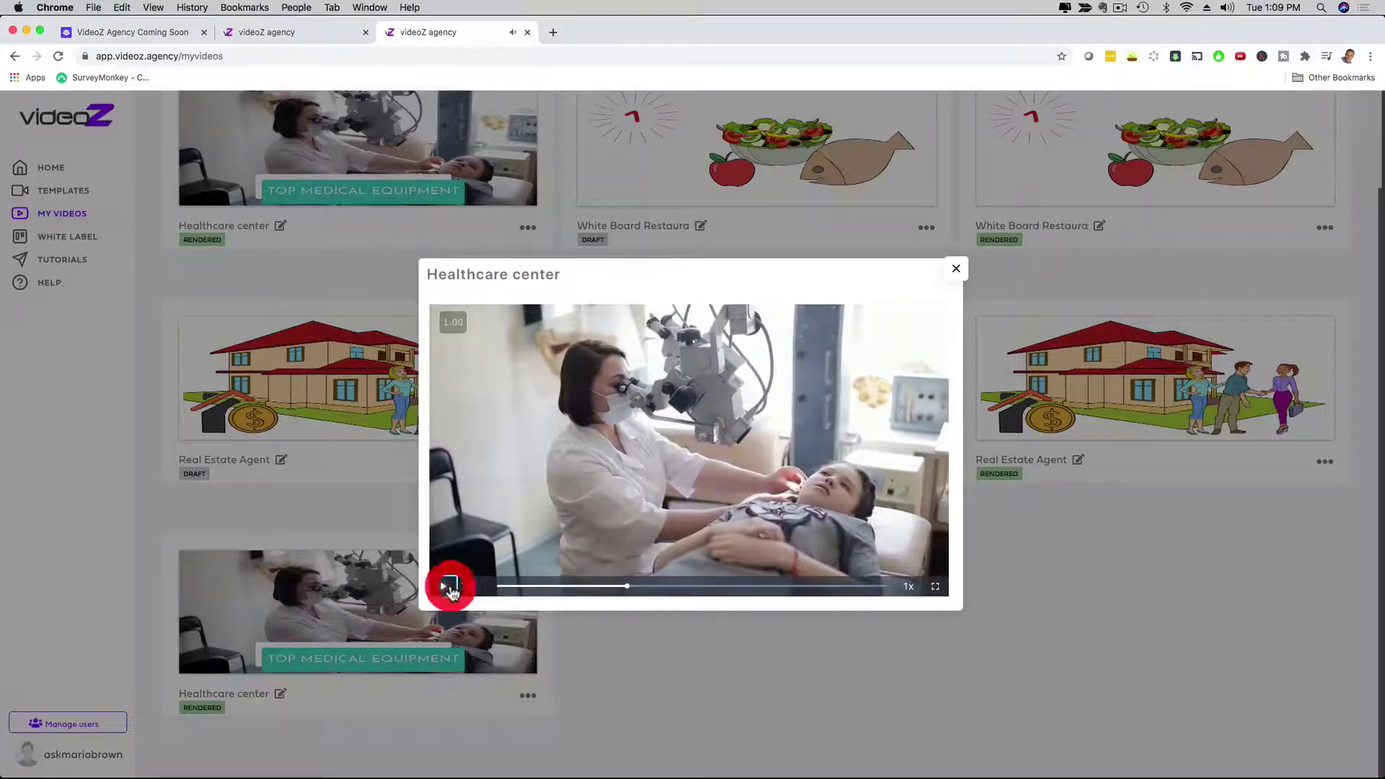
left_click(591, 585)
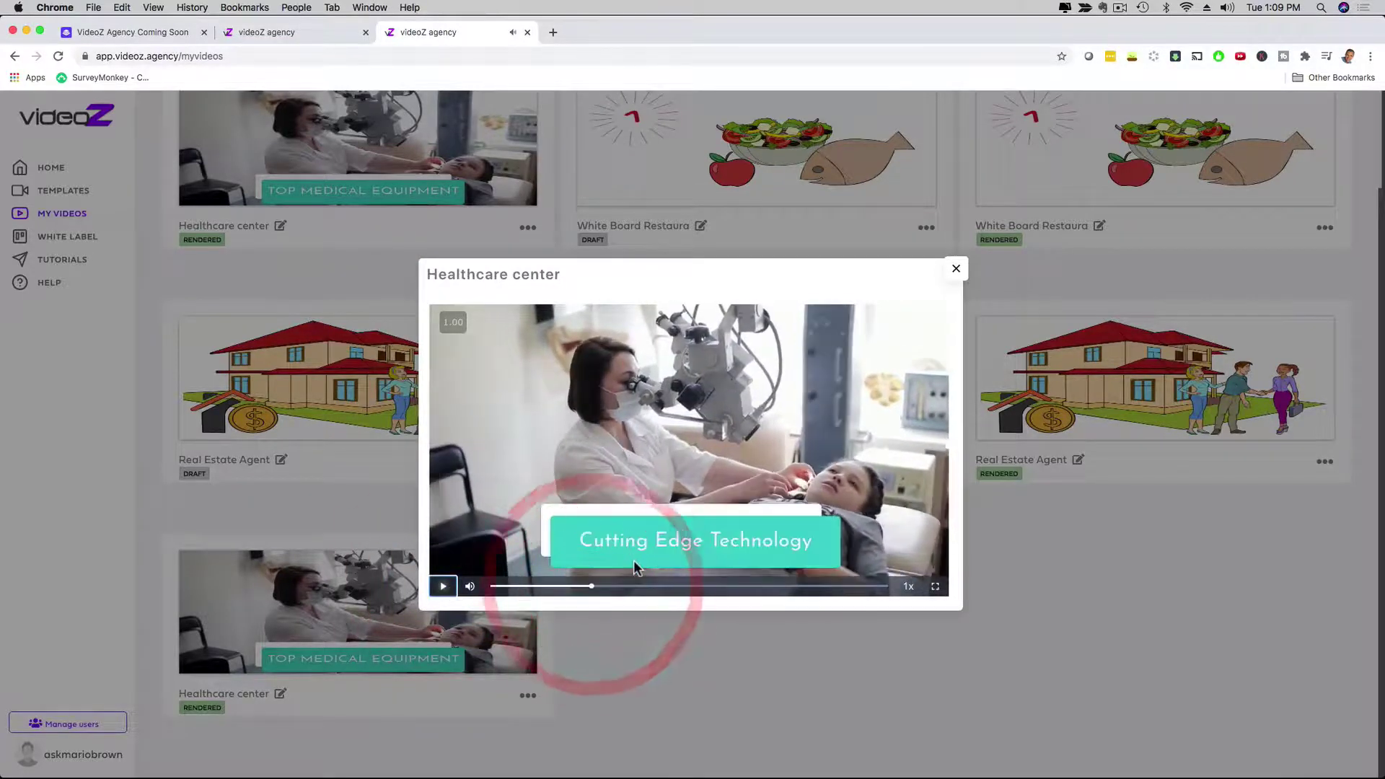
left_click(956, 269)
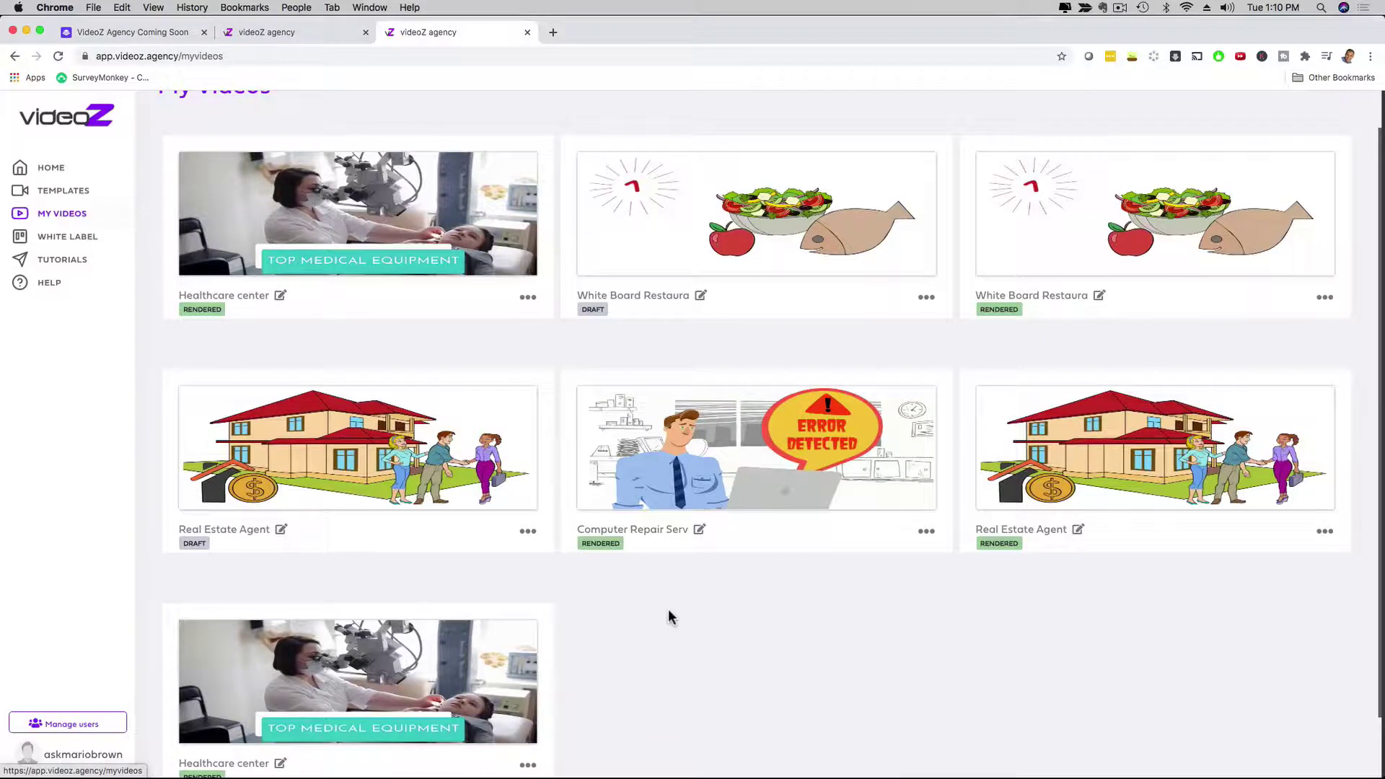
scroll(669, 609, "up", 2)
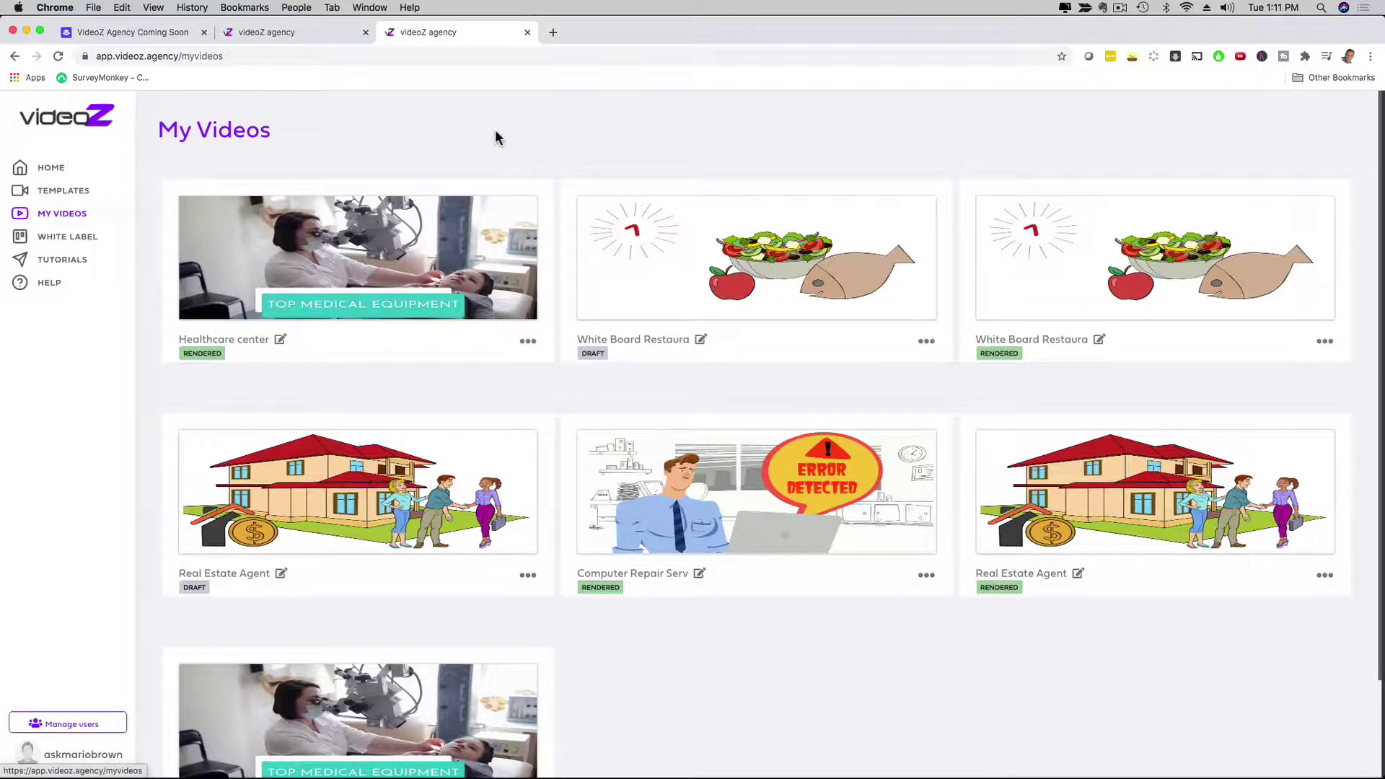
Step: Return to My Videos and duplicate the bottom Healthcare center video from its options menu
left_click(65, 192)
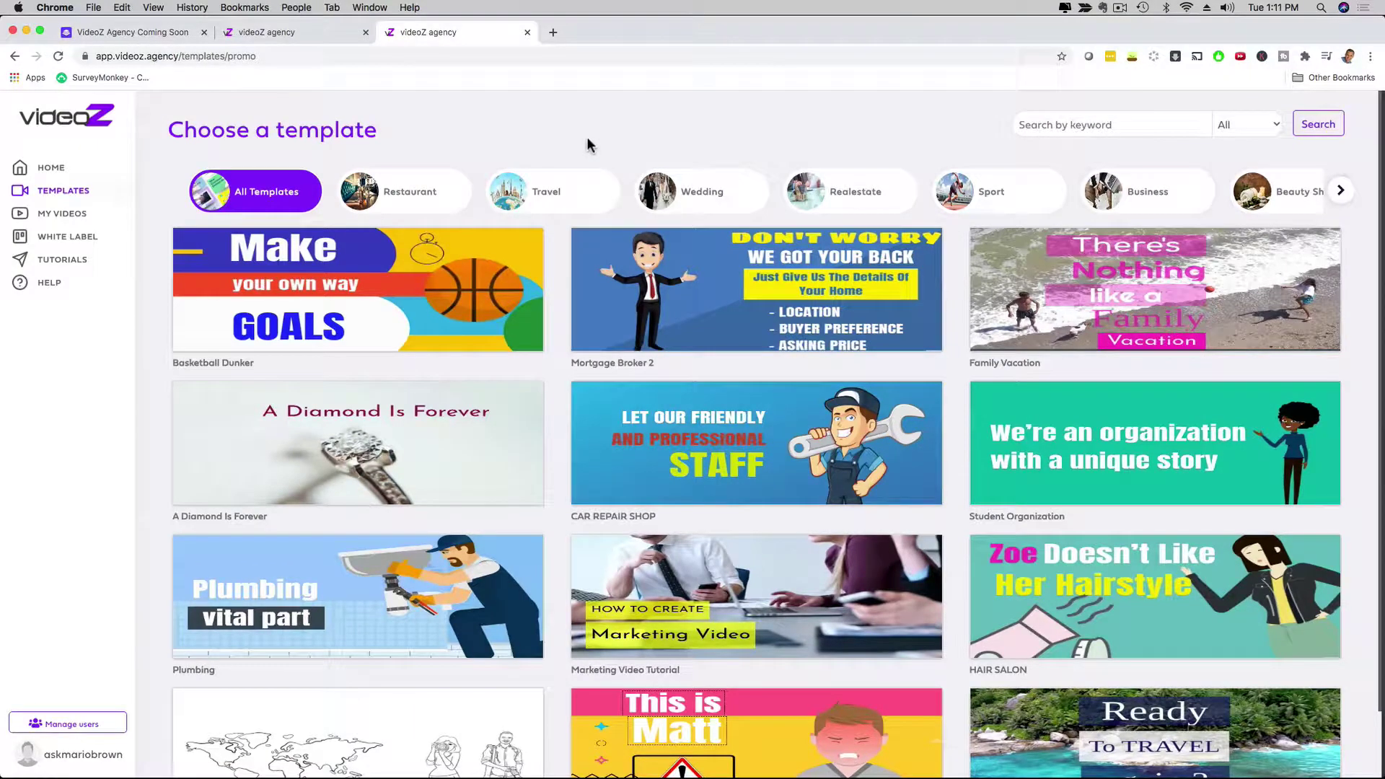
left_click(61, 215)
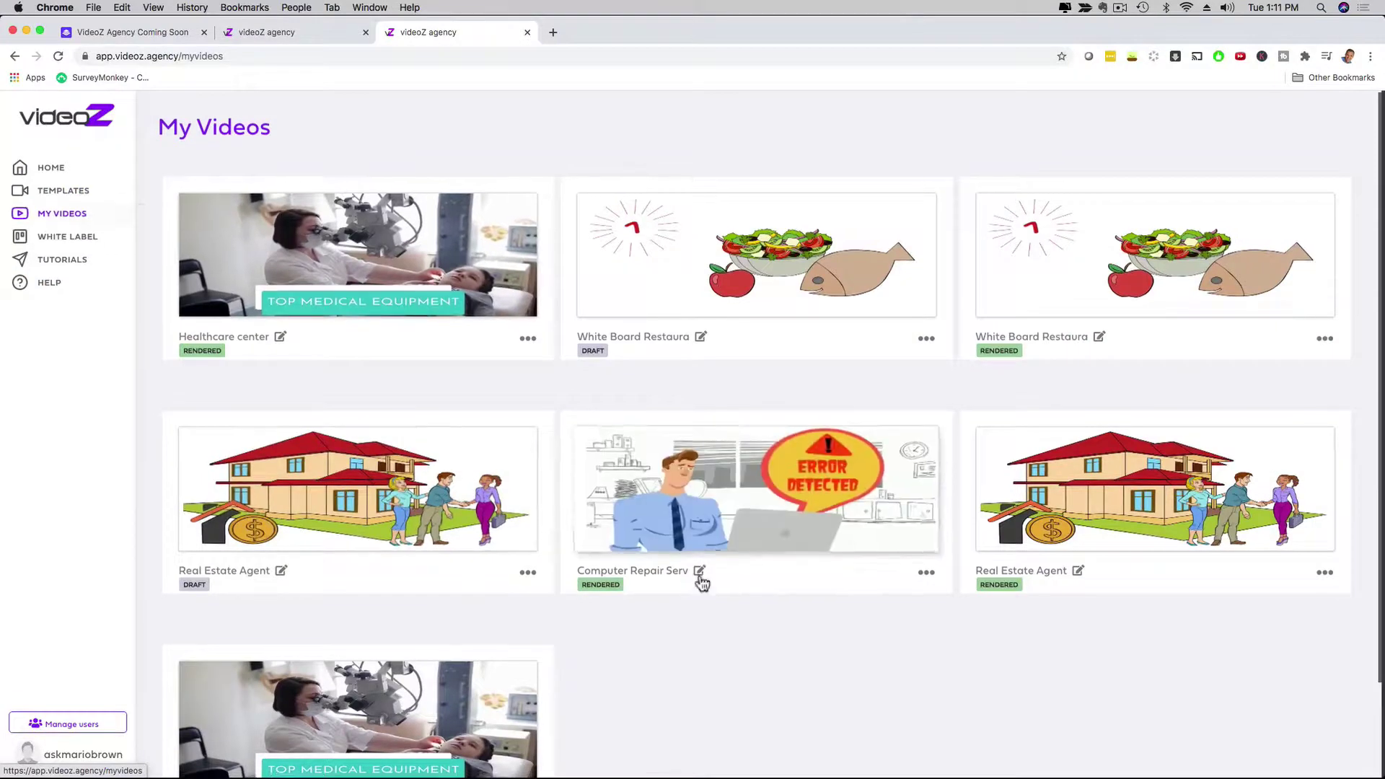
scroll(702, 582, "down", 3)
left_click(527, 695)
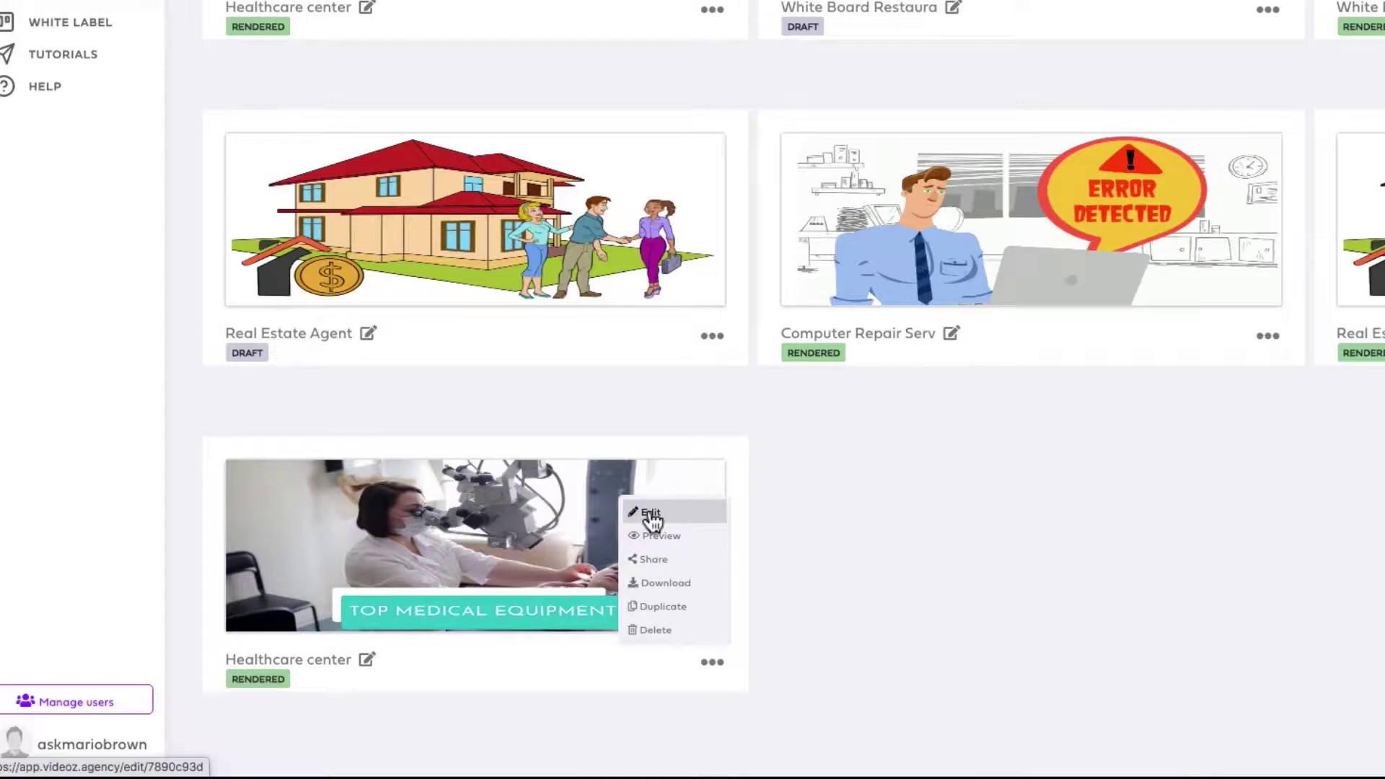
left_click(659, 608)
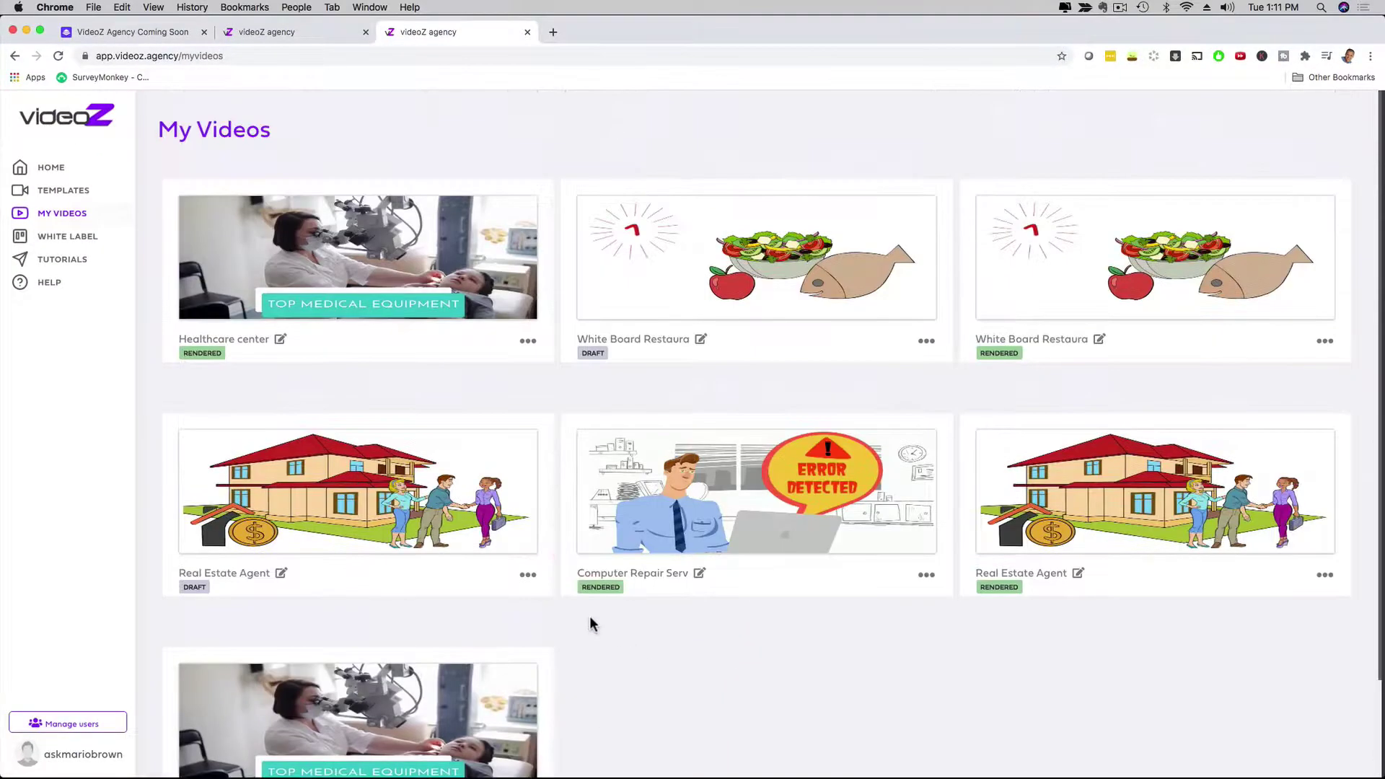
left_click(49, 169)
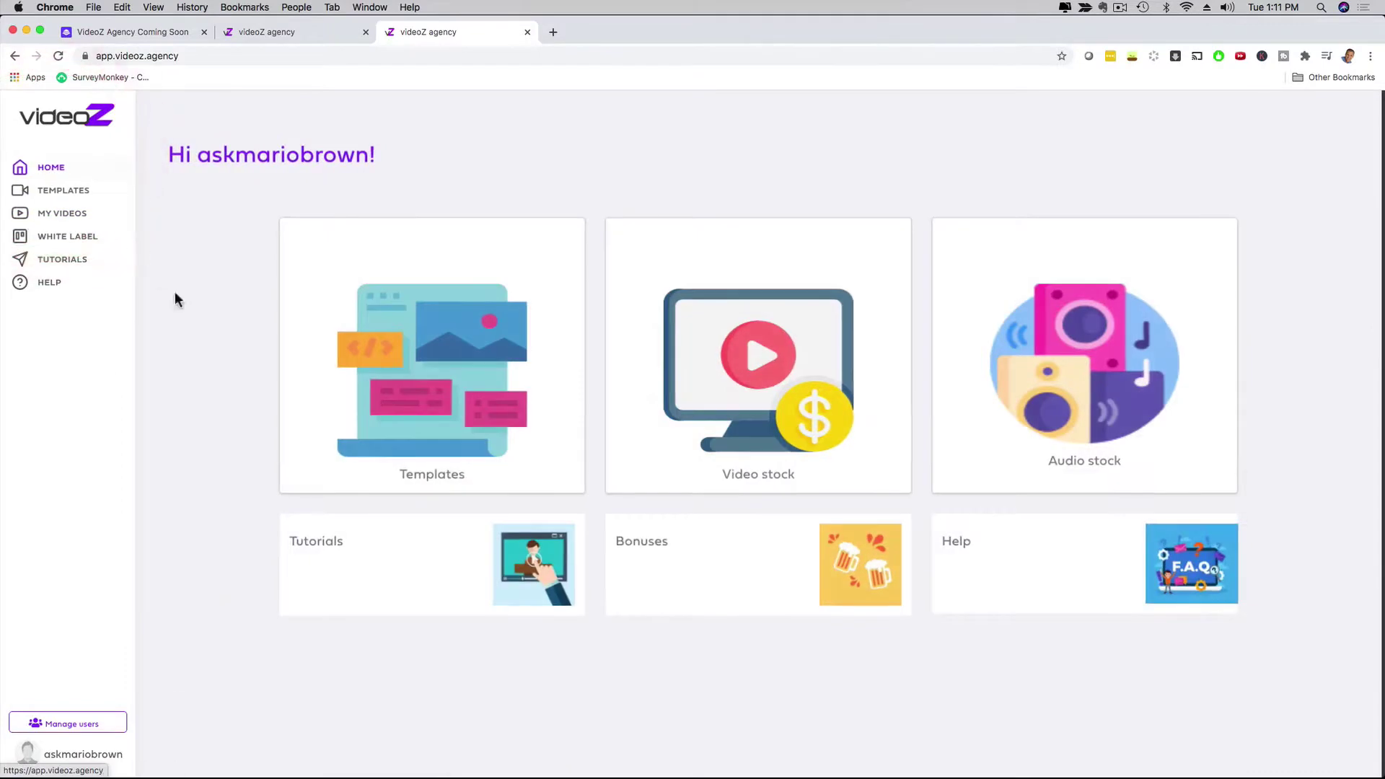